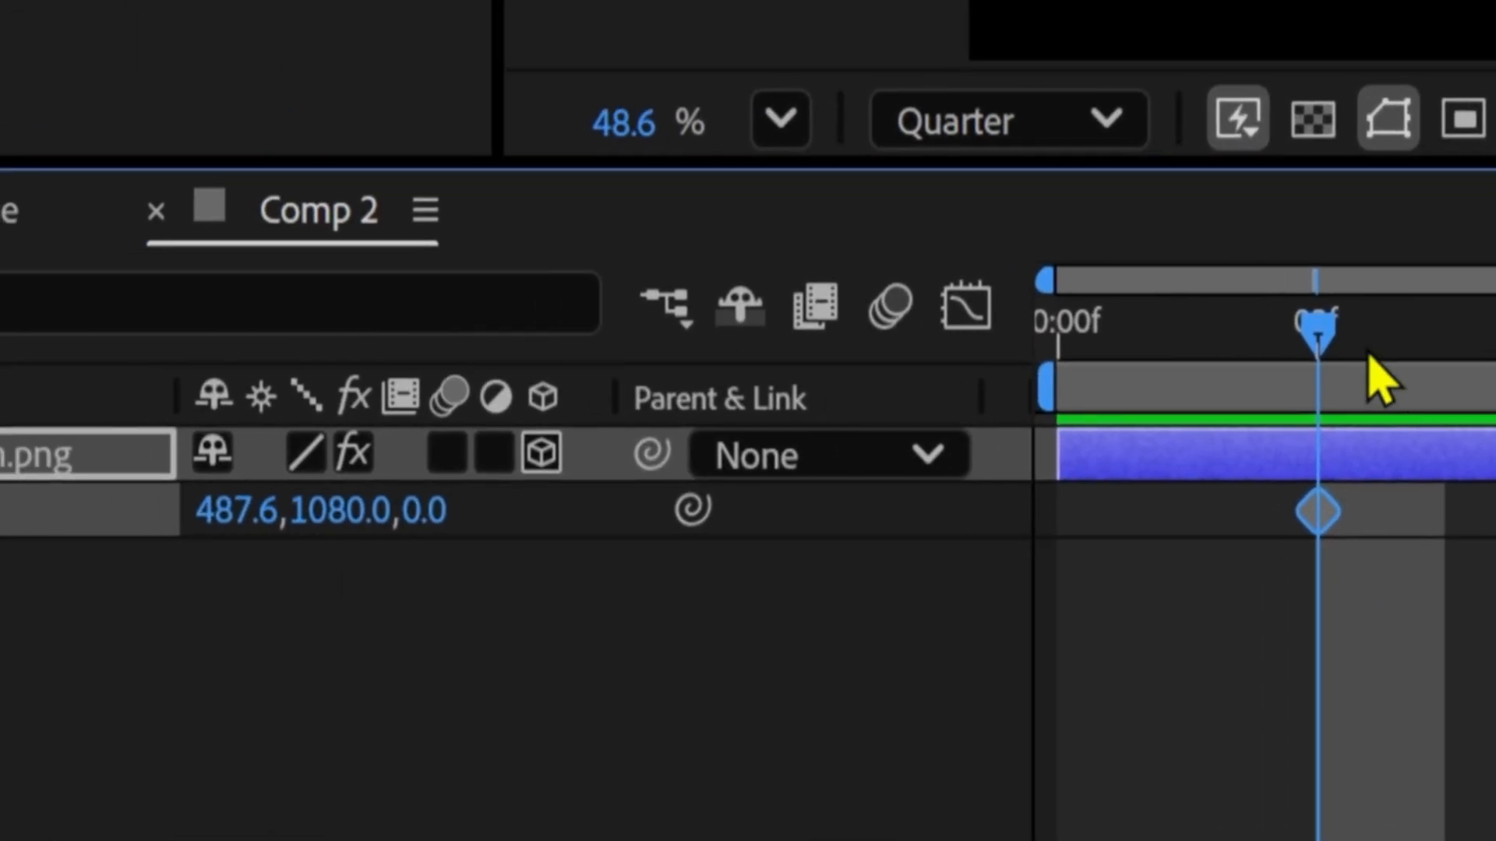
Move the shuriken across the frame at 0:00:01:02 to add its end position keyframe, and preview the motion
key("space")
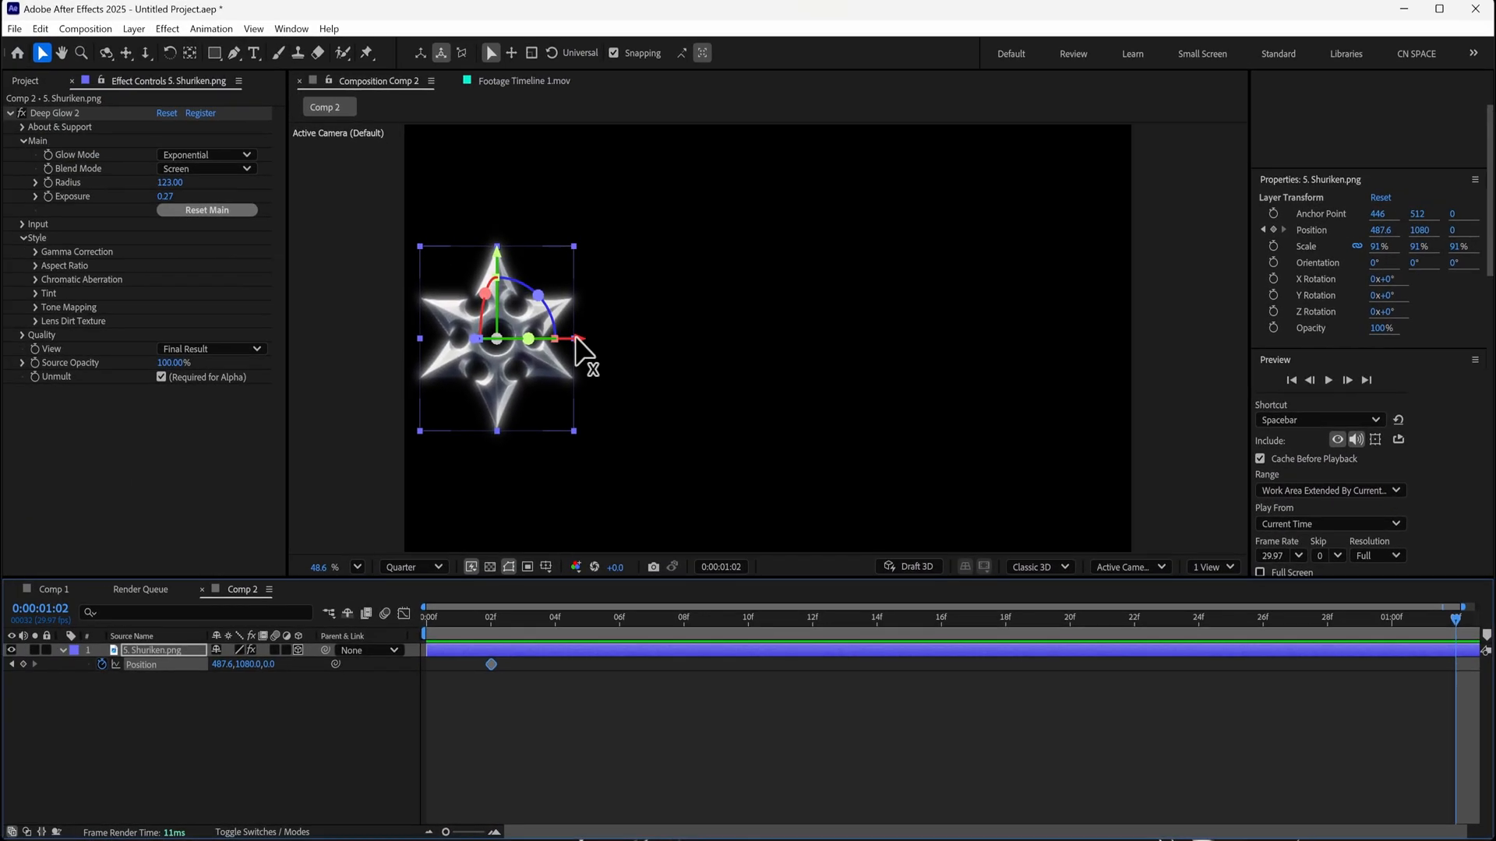
left_click_drag(606, 353, 1137, 353)
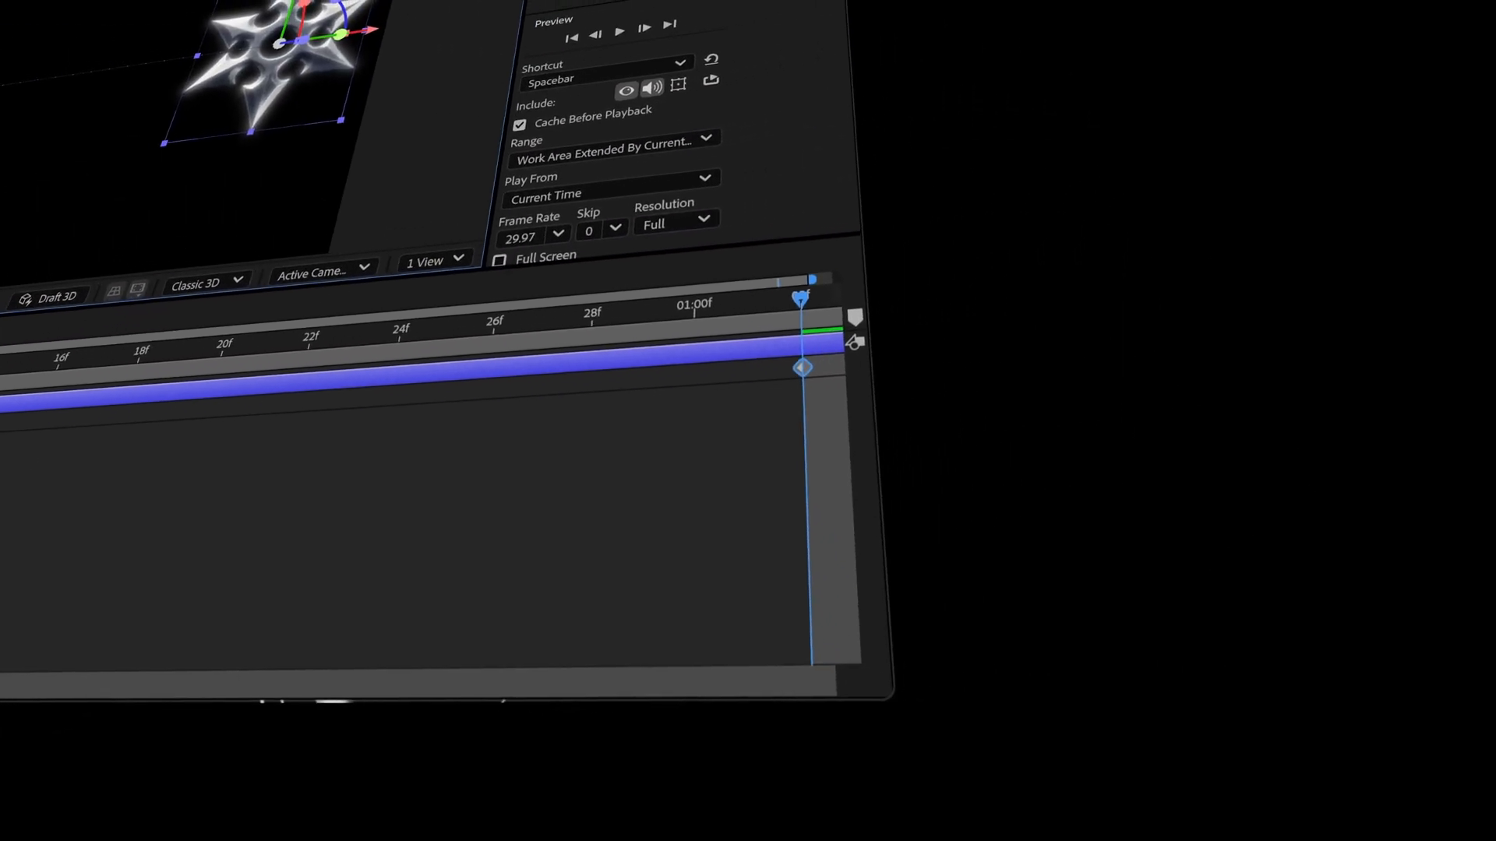
left_click_drag(73, 539, 394, 648)
key("space")
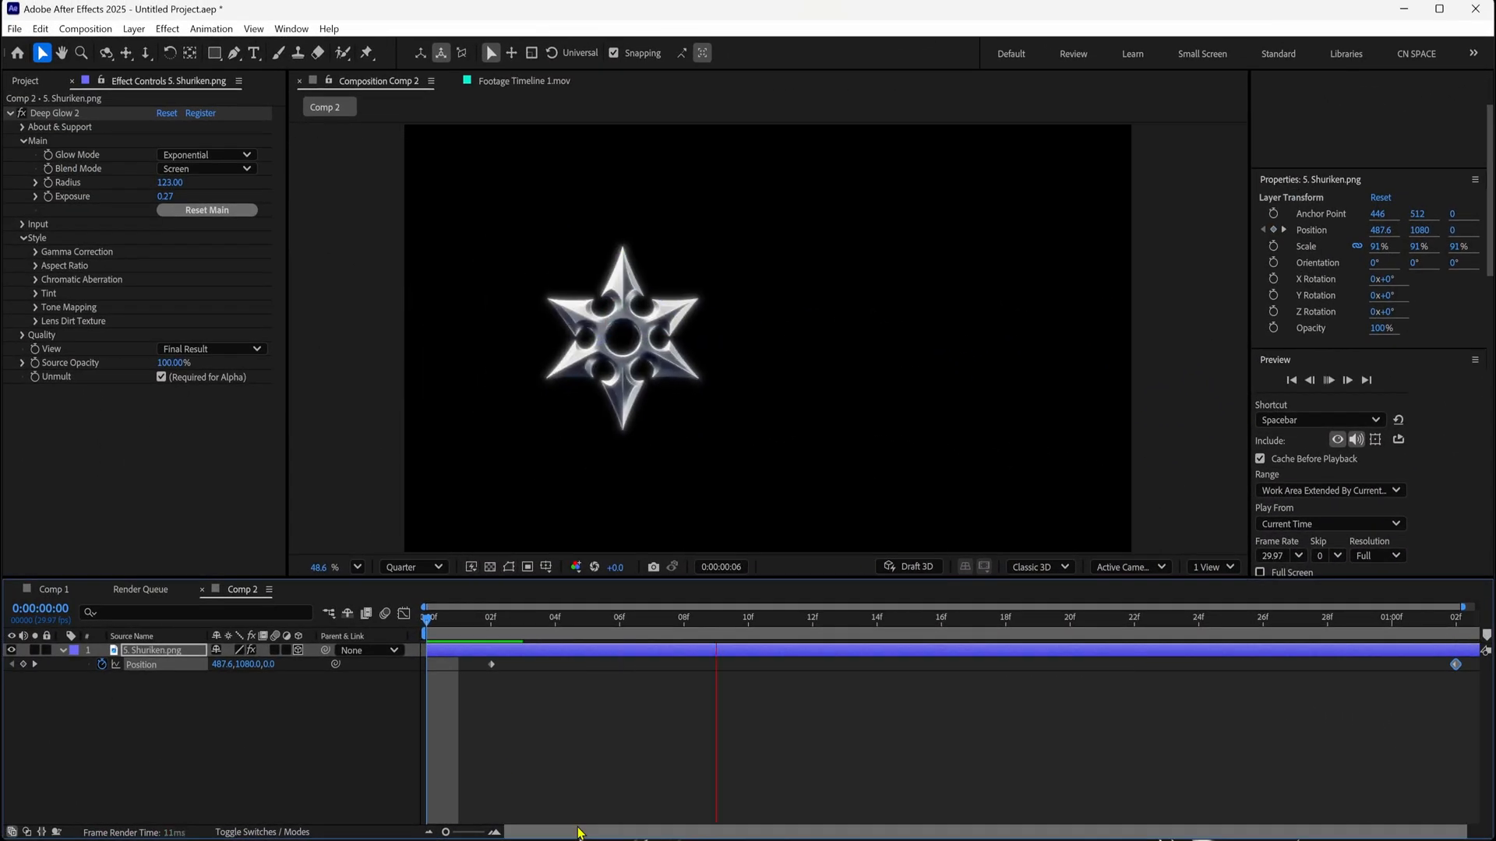
key("space")
left_click_drag(526, 635, 491, 628)
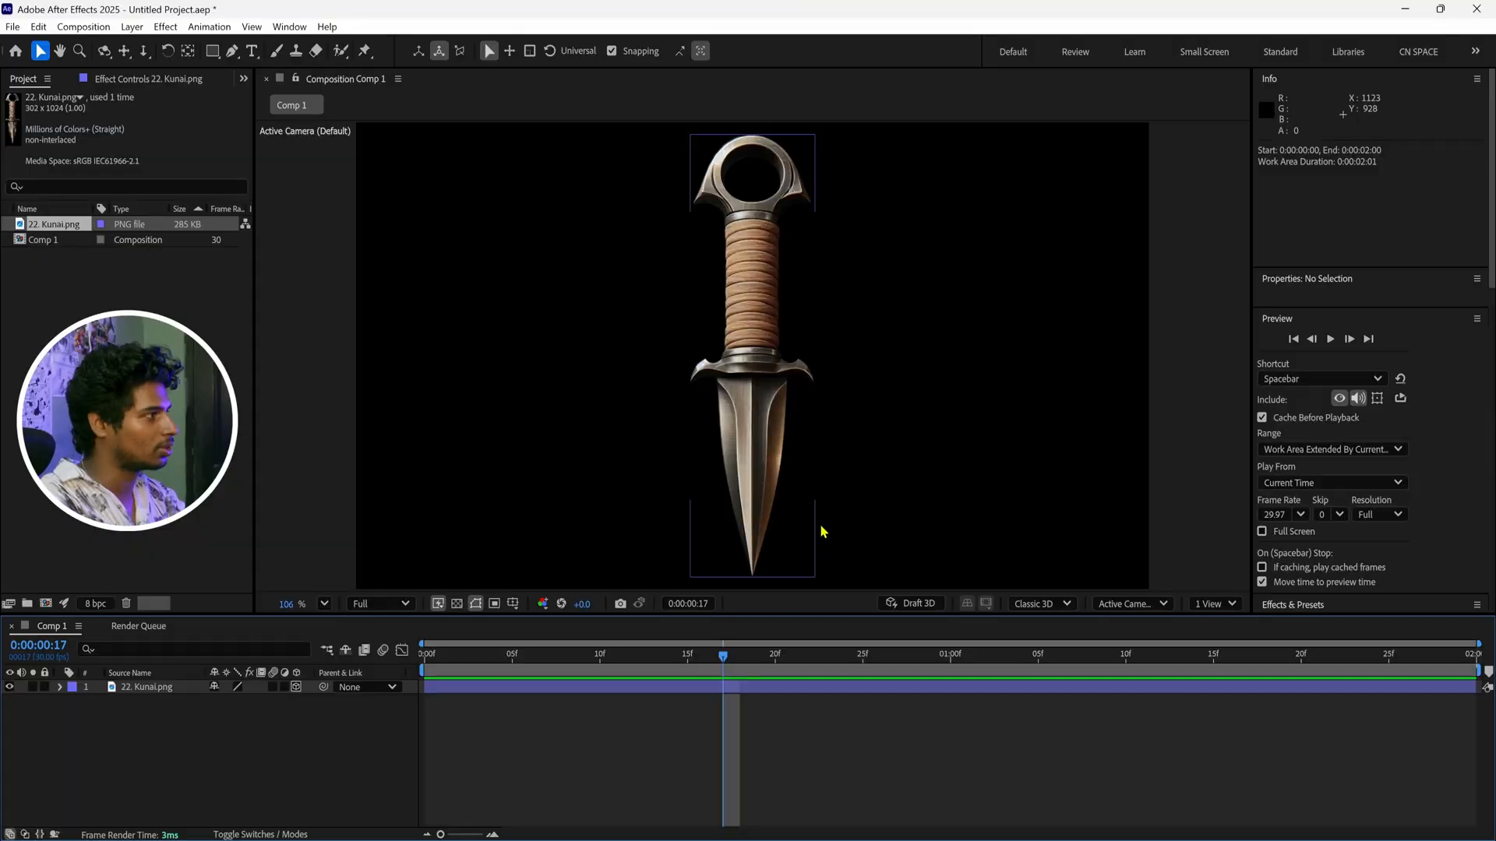
Scale the kunai layer to 42%, set its Z orientation to 270° and place it at position 408, 540
left_click(691, 398)
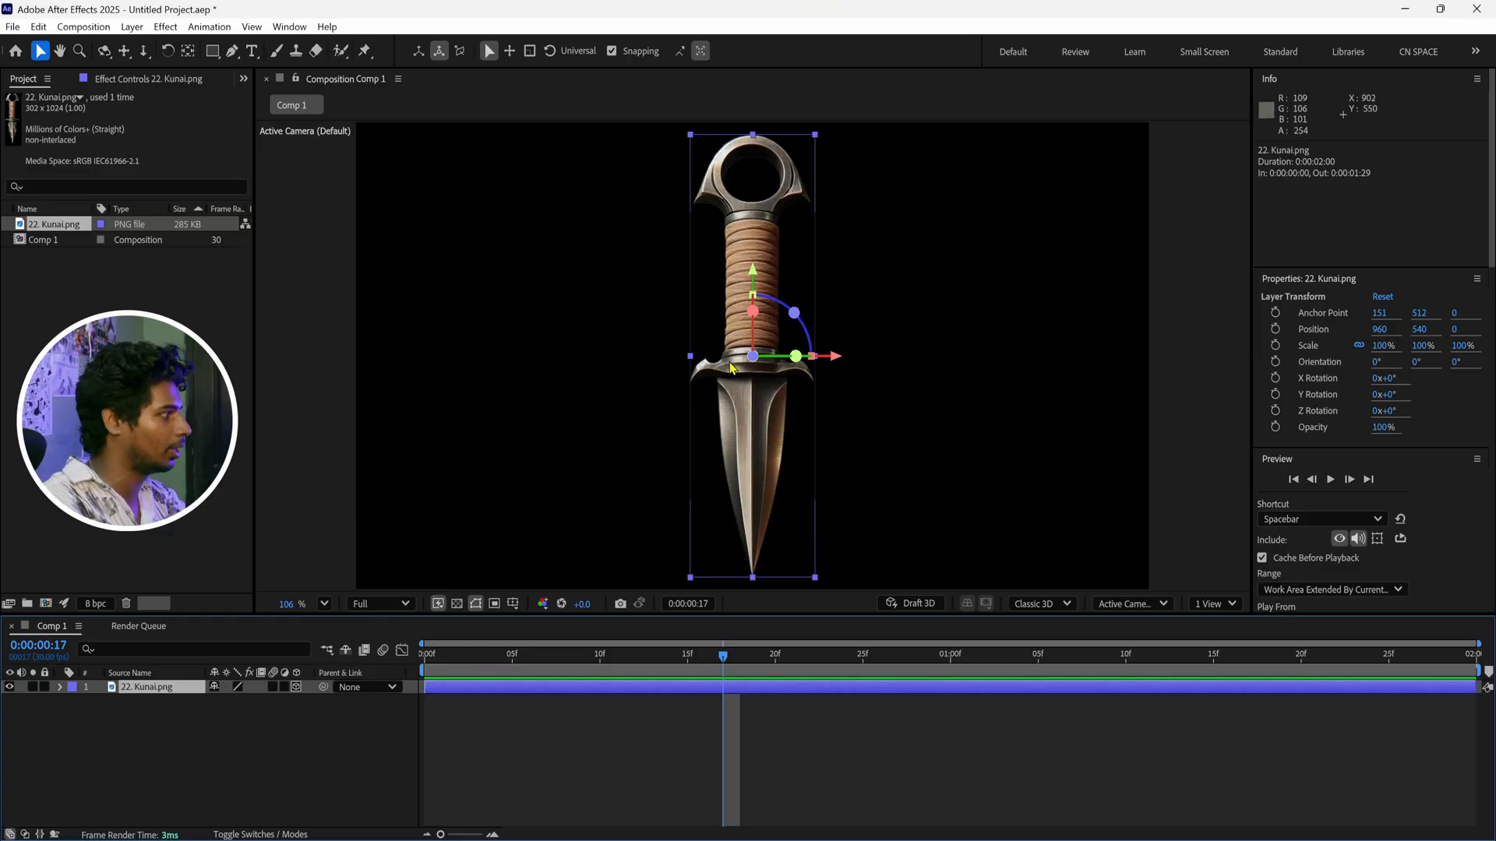
key("s")
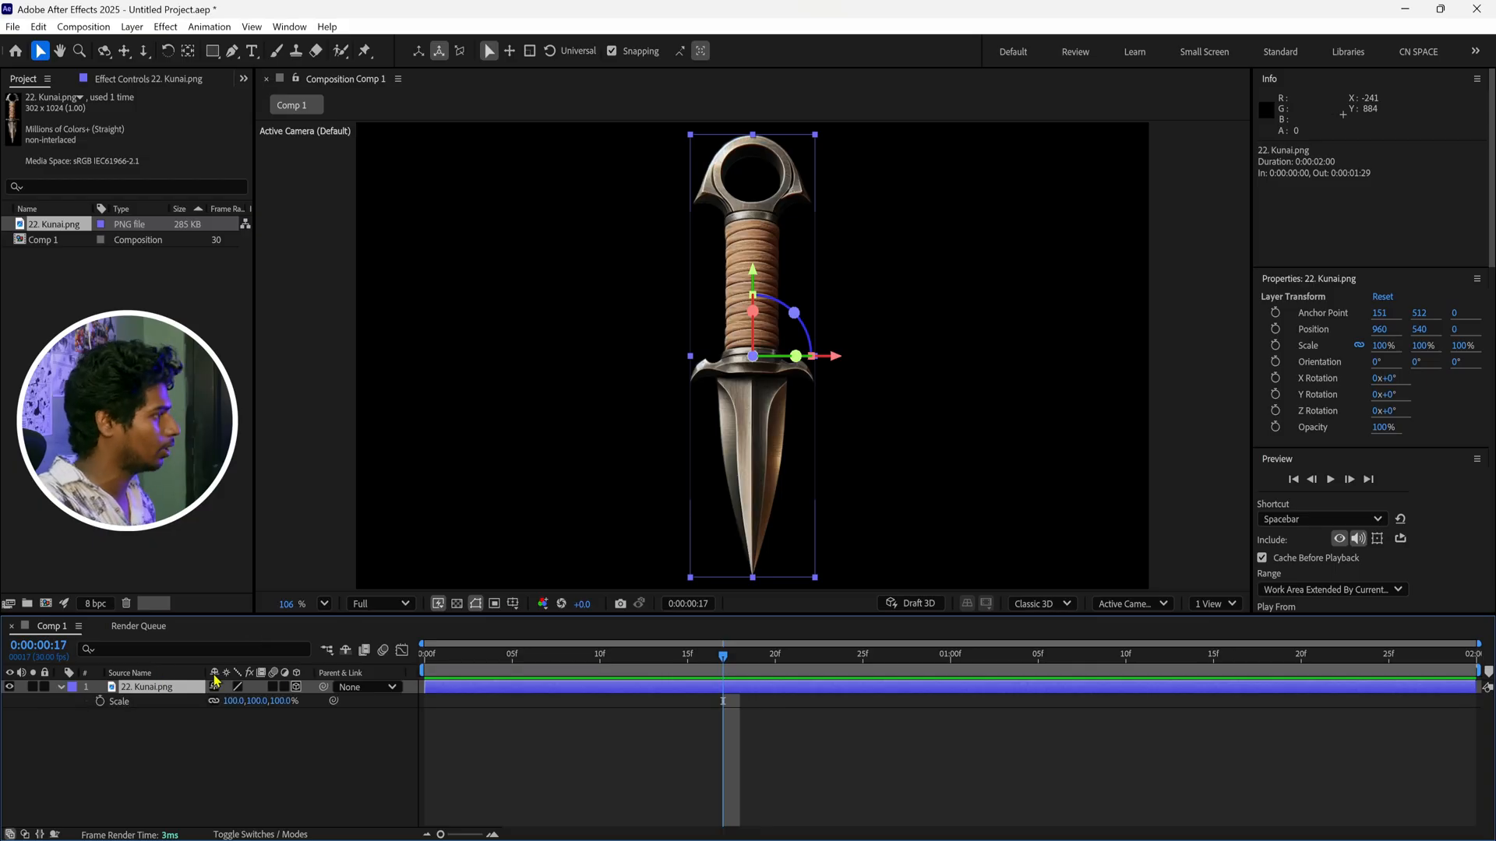
key("Home")
key("p")
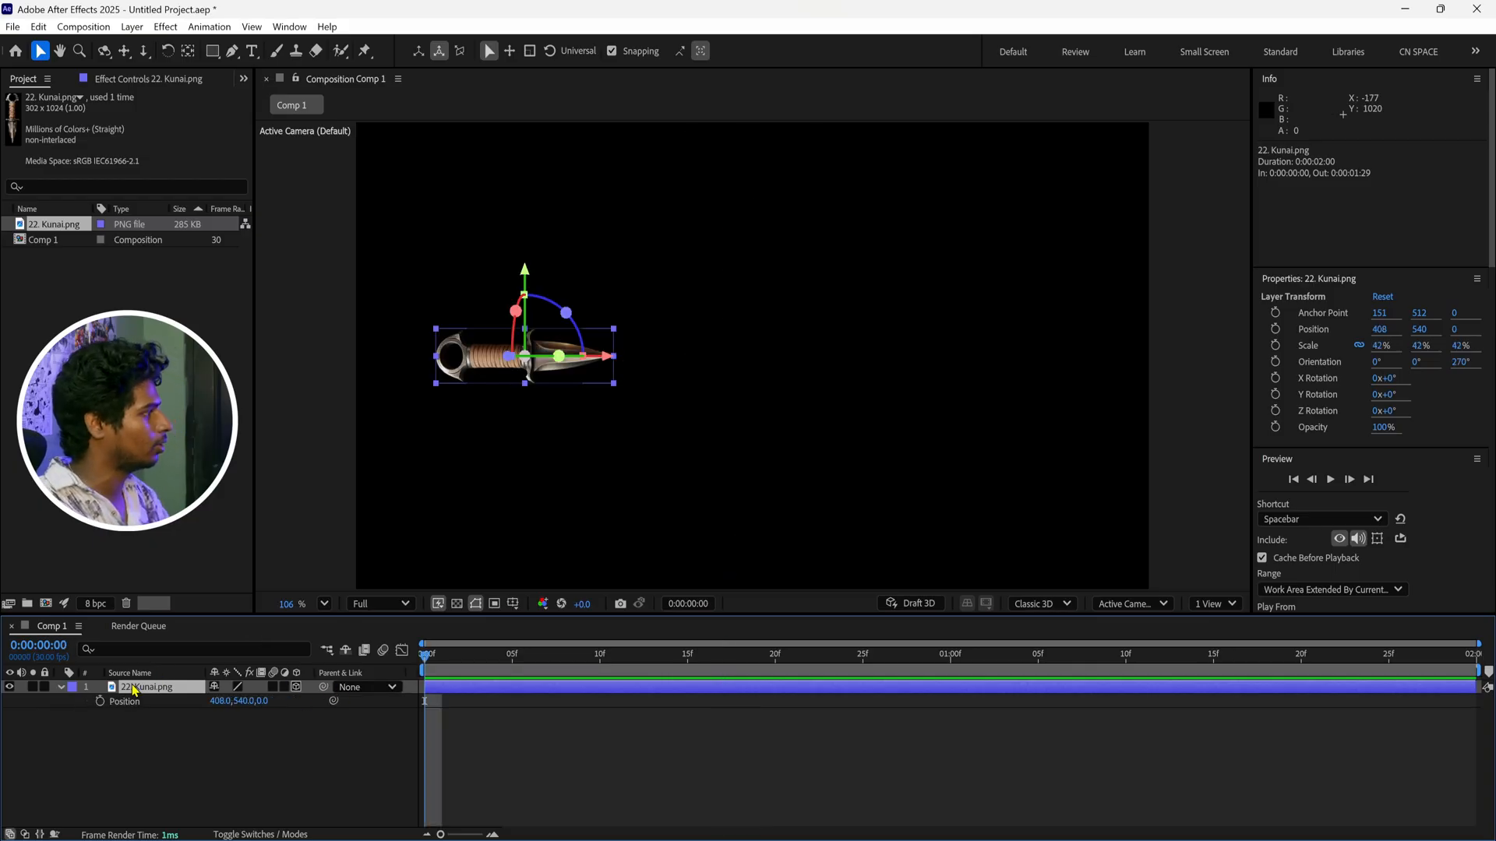
Keyframe the kunai's position at 0:00:00:00 and move it horizontally to 1552, 540 at 0:00:01:00
left_click(100, 701)
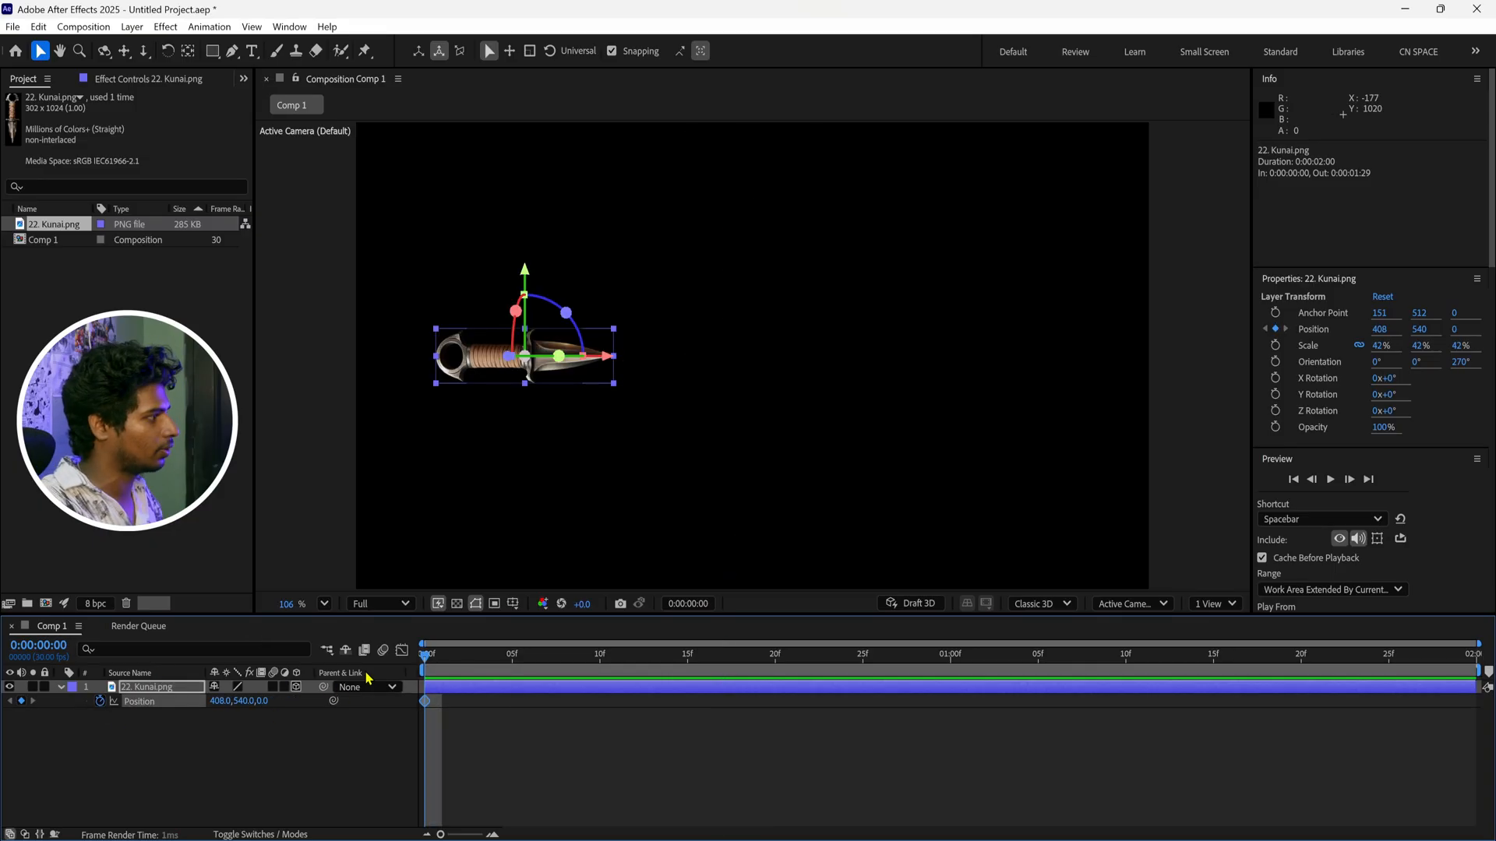
left_click(437, 728)
left_click(425, 701)
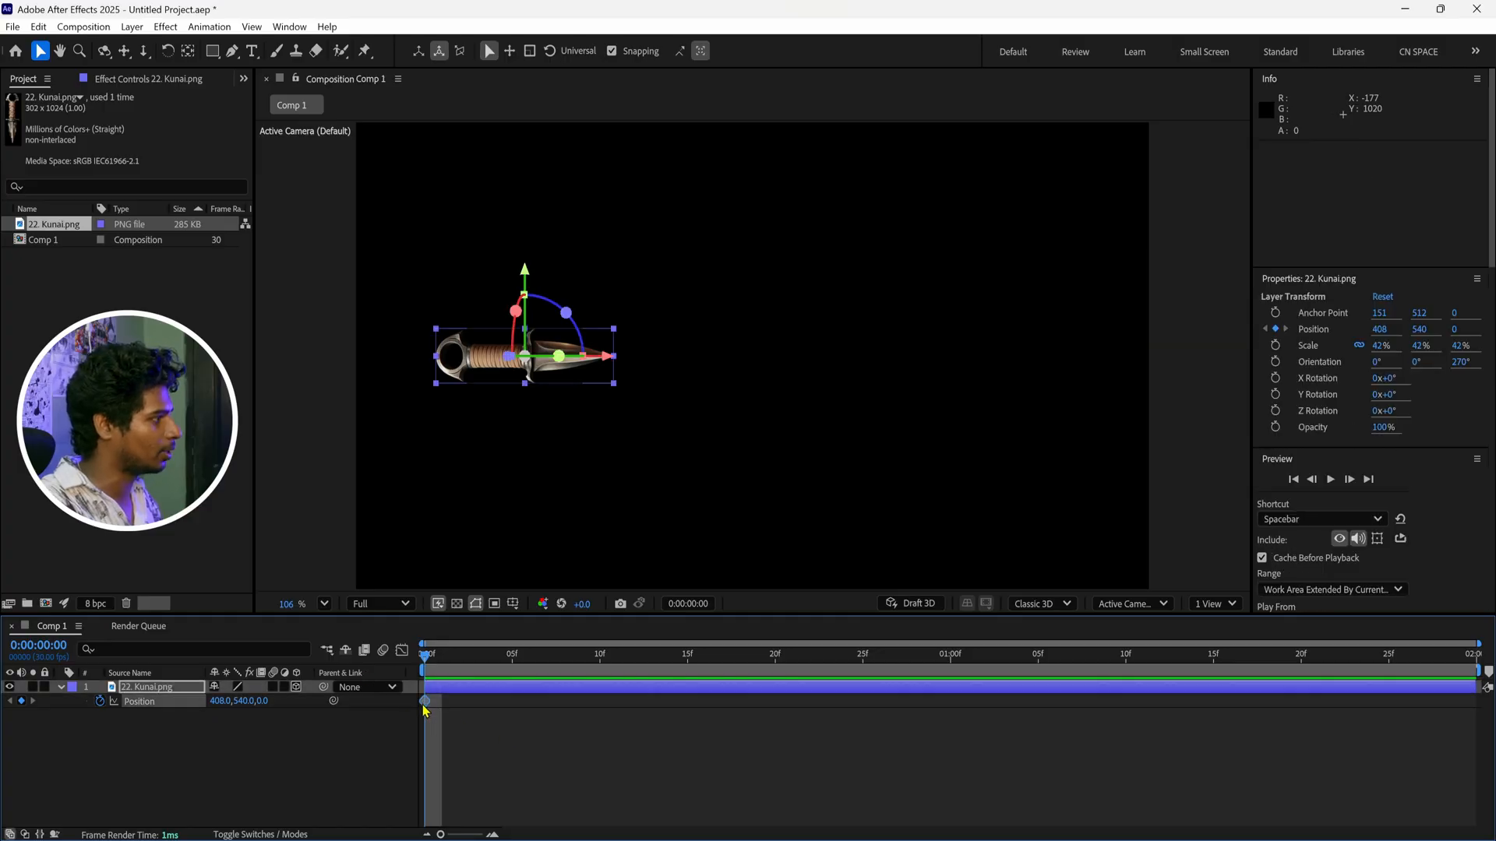
left_click_drag(477, 669, 950, 658)
left_click_drag(615, 362, 1085, 385)
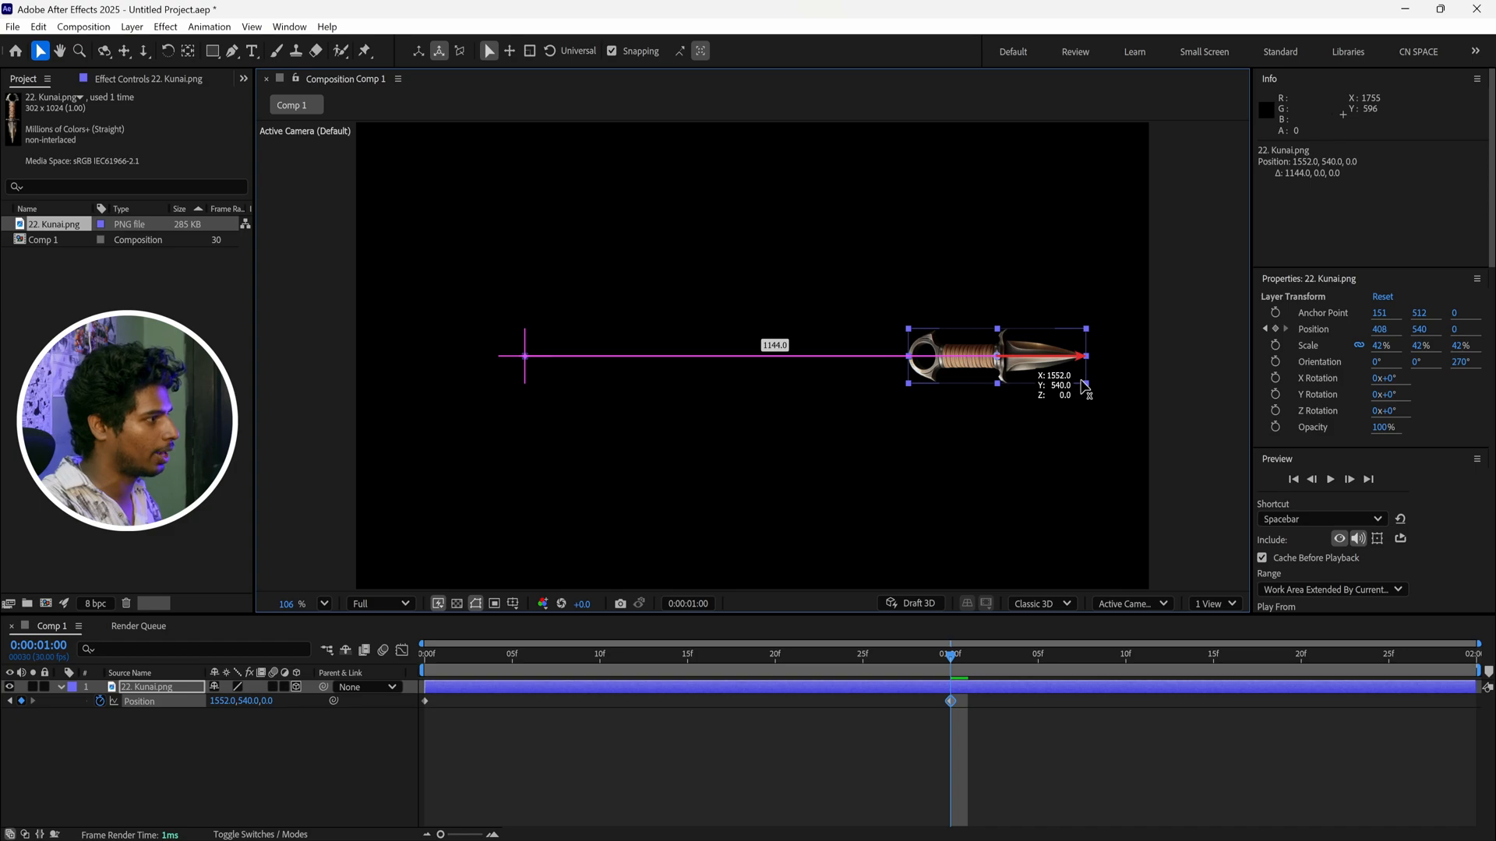
Scrub the timeline between the kunai's start and end position keyframes to check its path
key("Home")
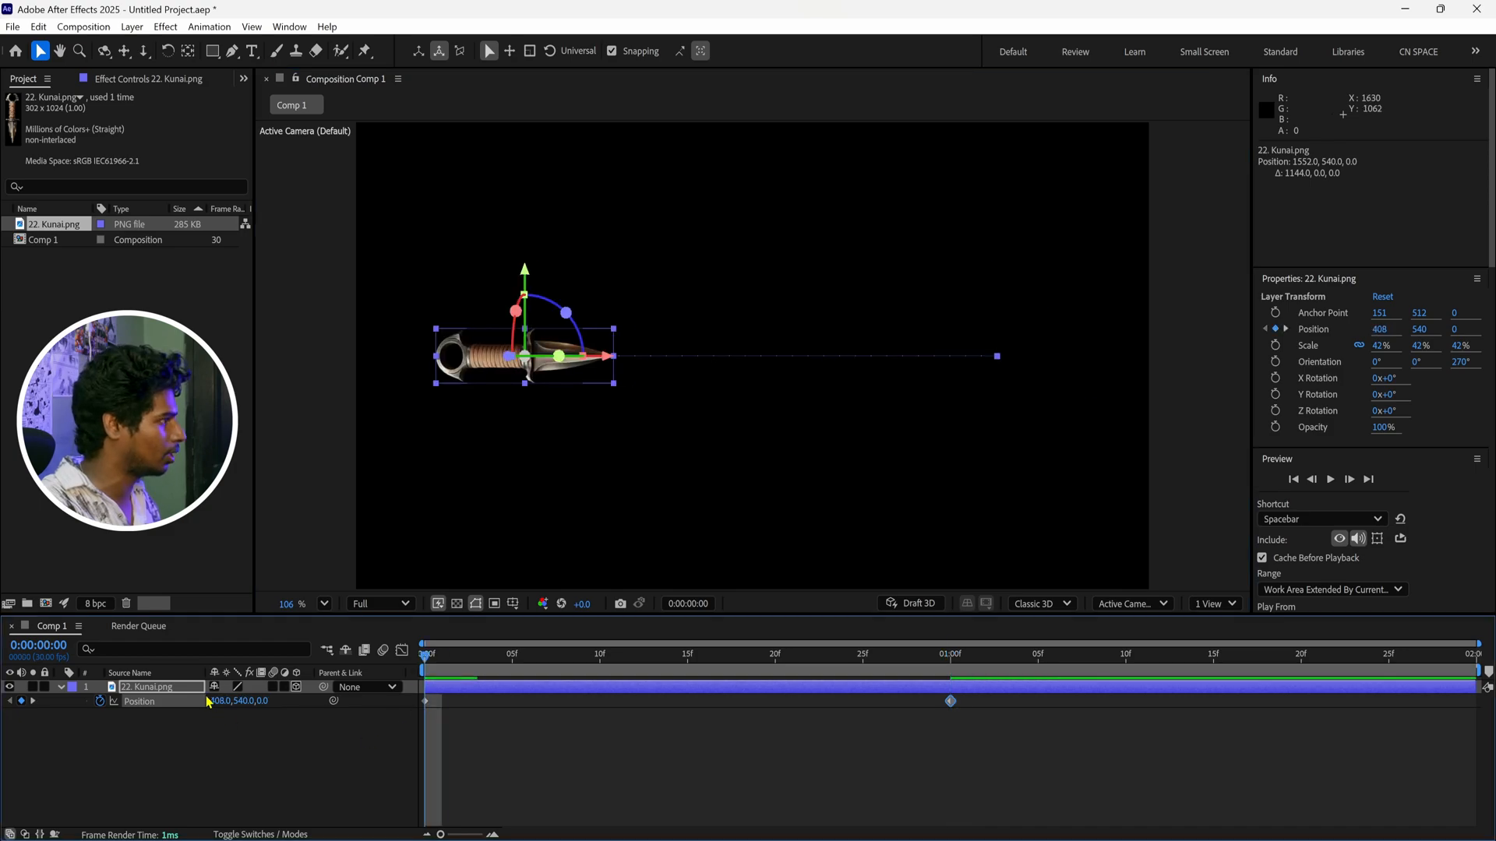
left_click(949, 664)
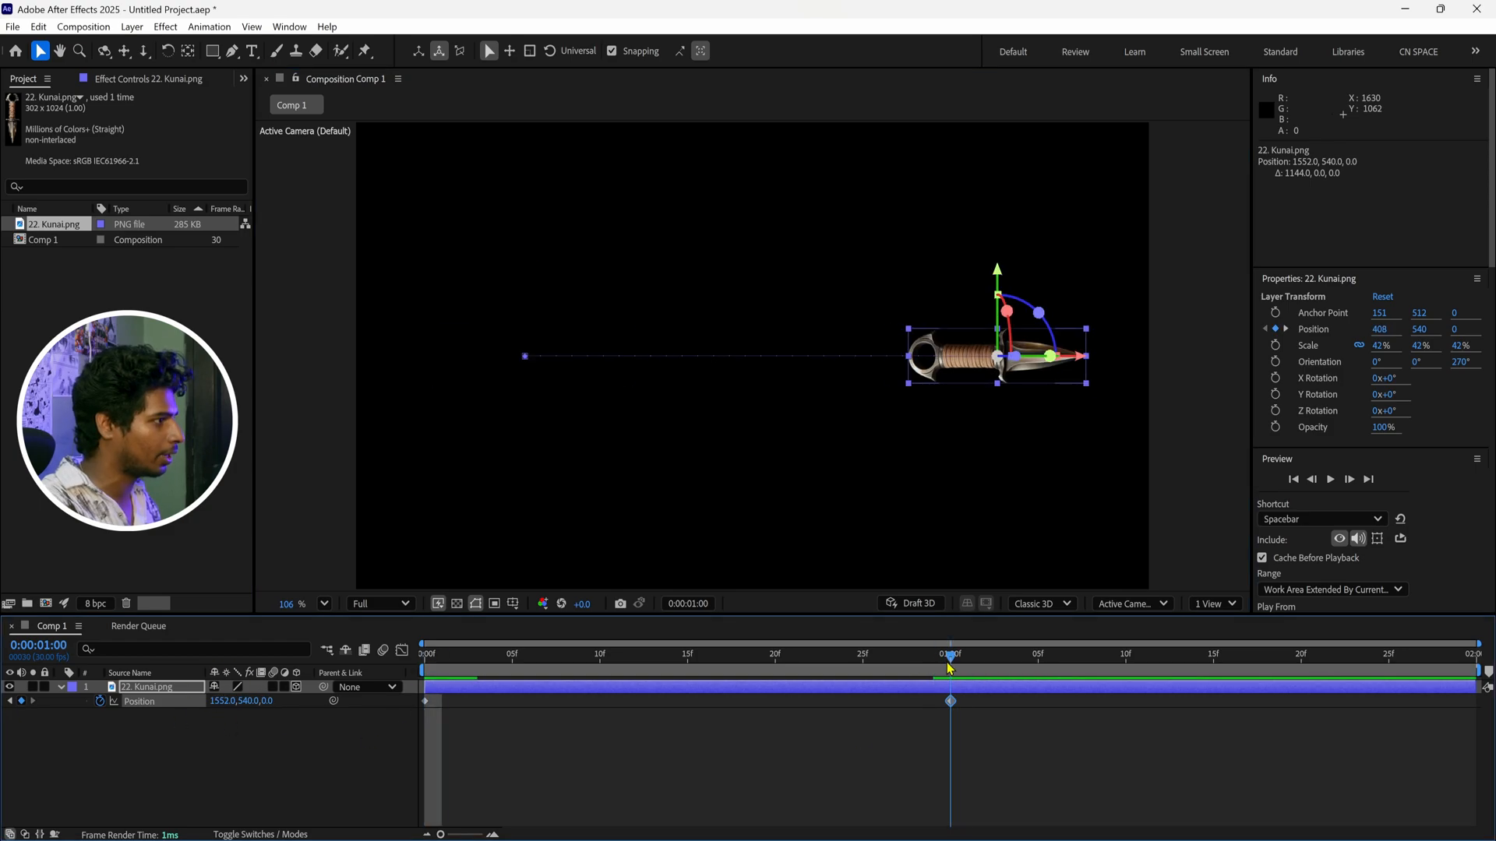
left_click_drag(951, 664, 424, 665)
key("space")
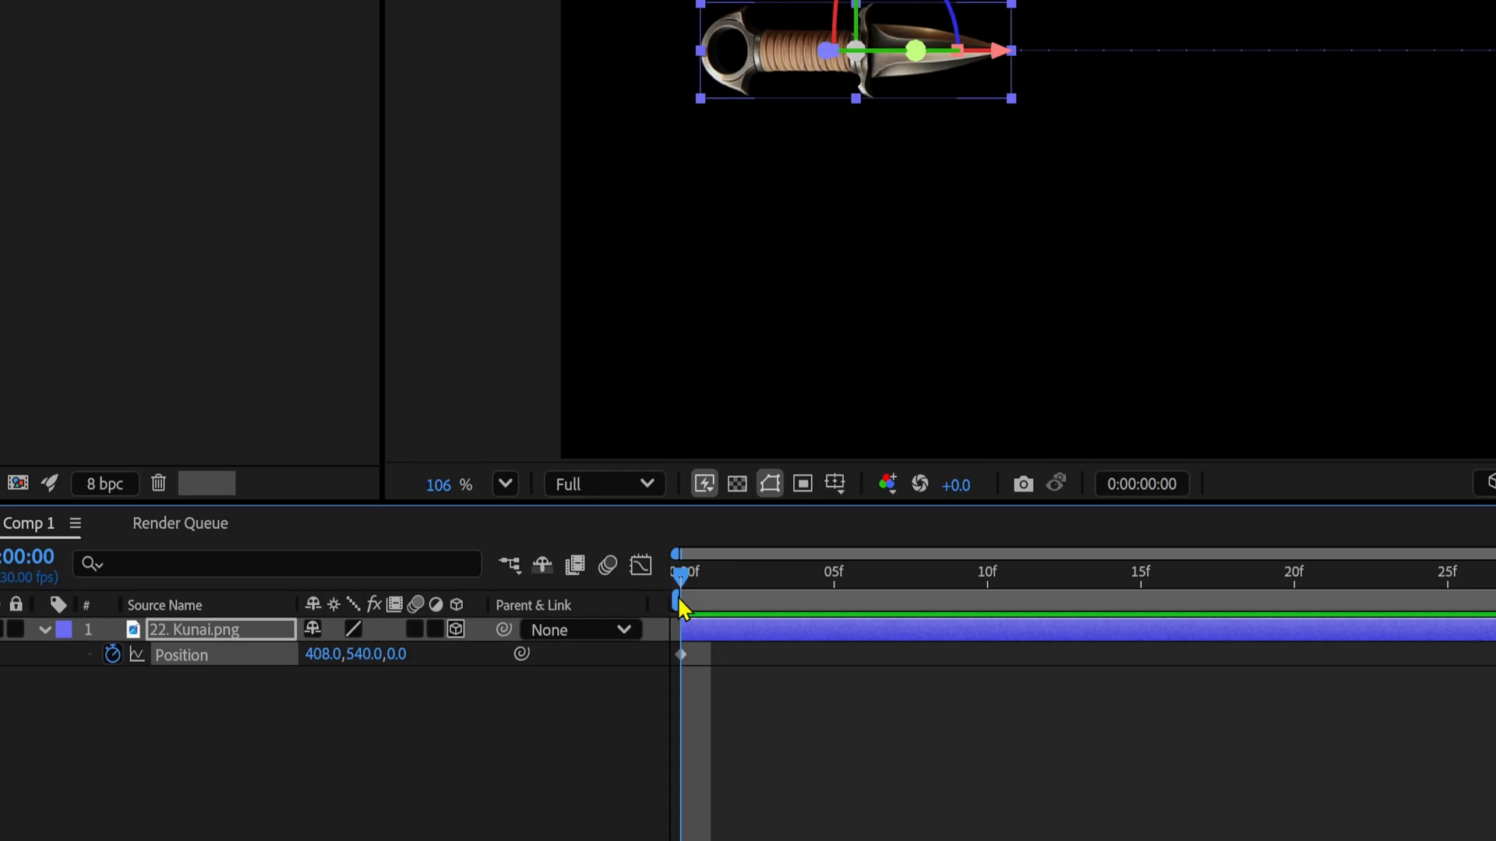
left_click_drag(1495, 600, 1156, 676)
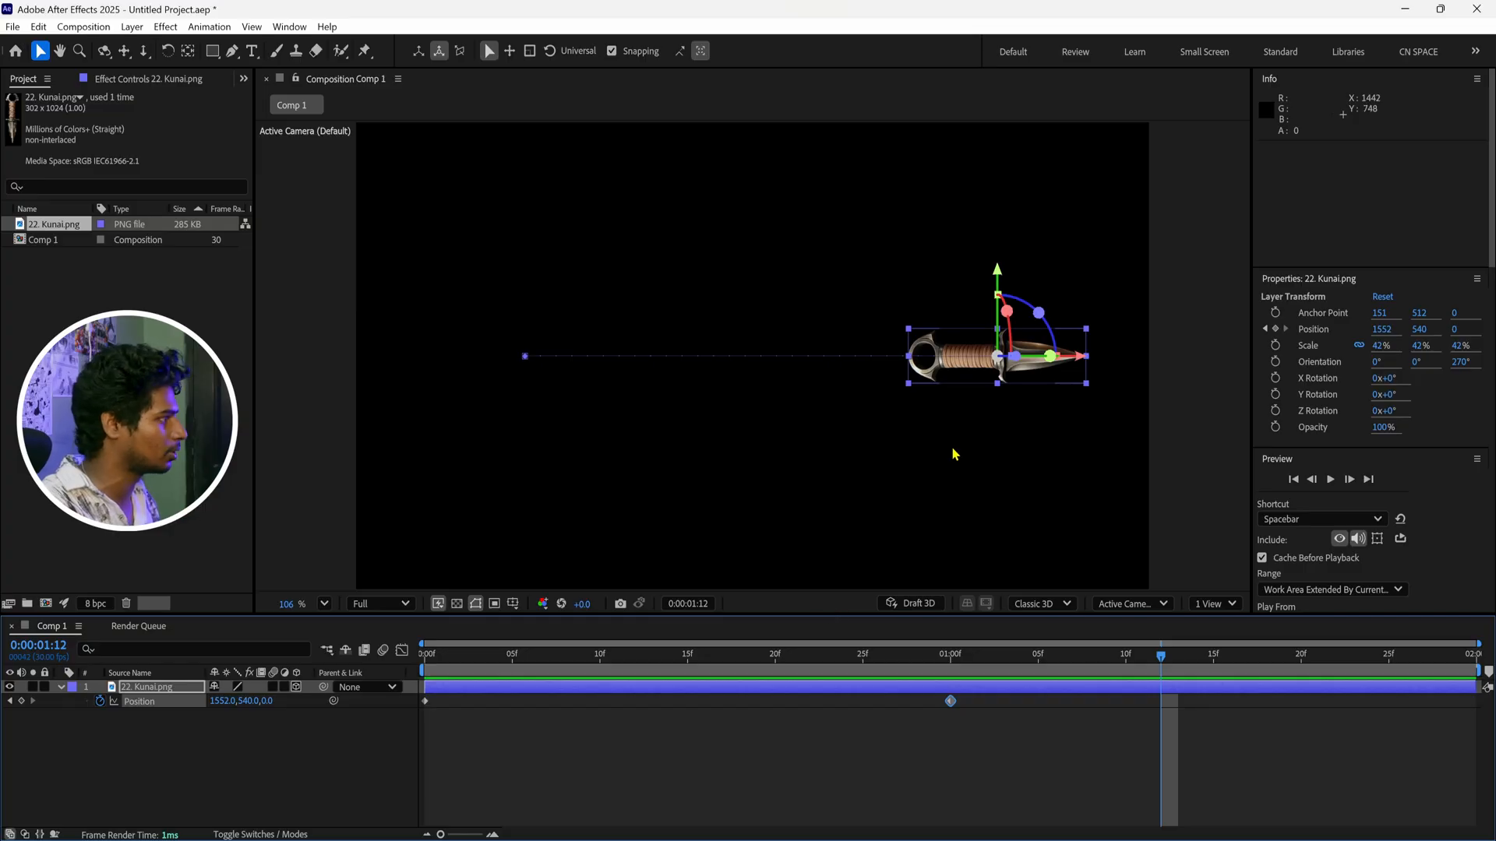
Play the kunai animation from the first frame to review the speed of its movement
key("Home")
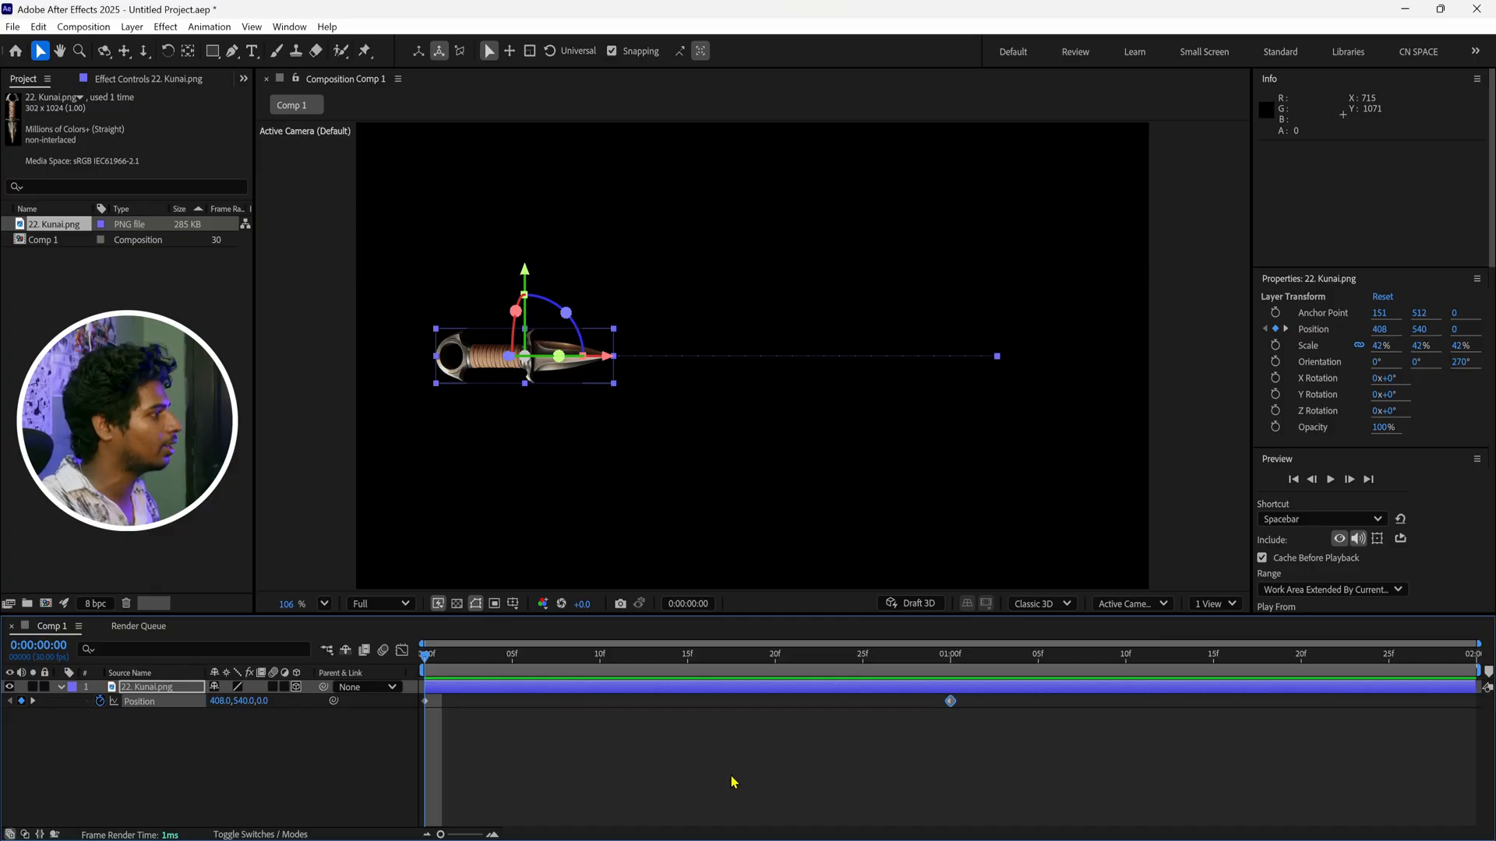
key("space")
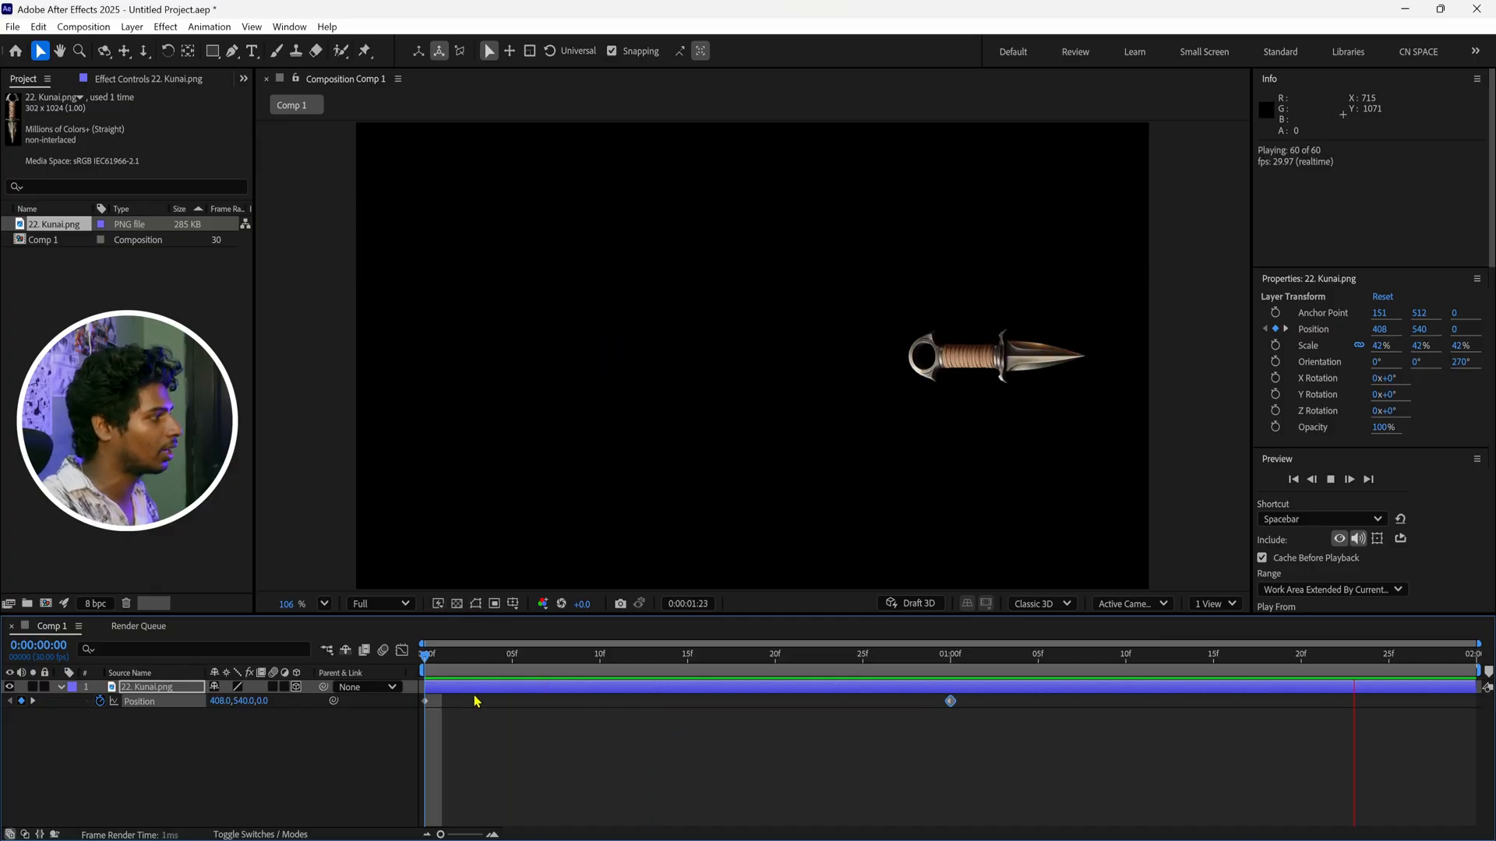
key("space")
mouse_move(424, 658)
left_mouse_down()
mouse_move(983, 670)
mouse_move(938, 683)
mouse_move(427, 678)
left_mouse_up()
key("space")
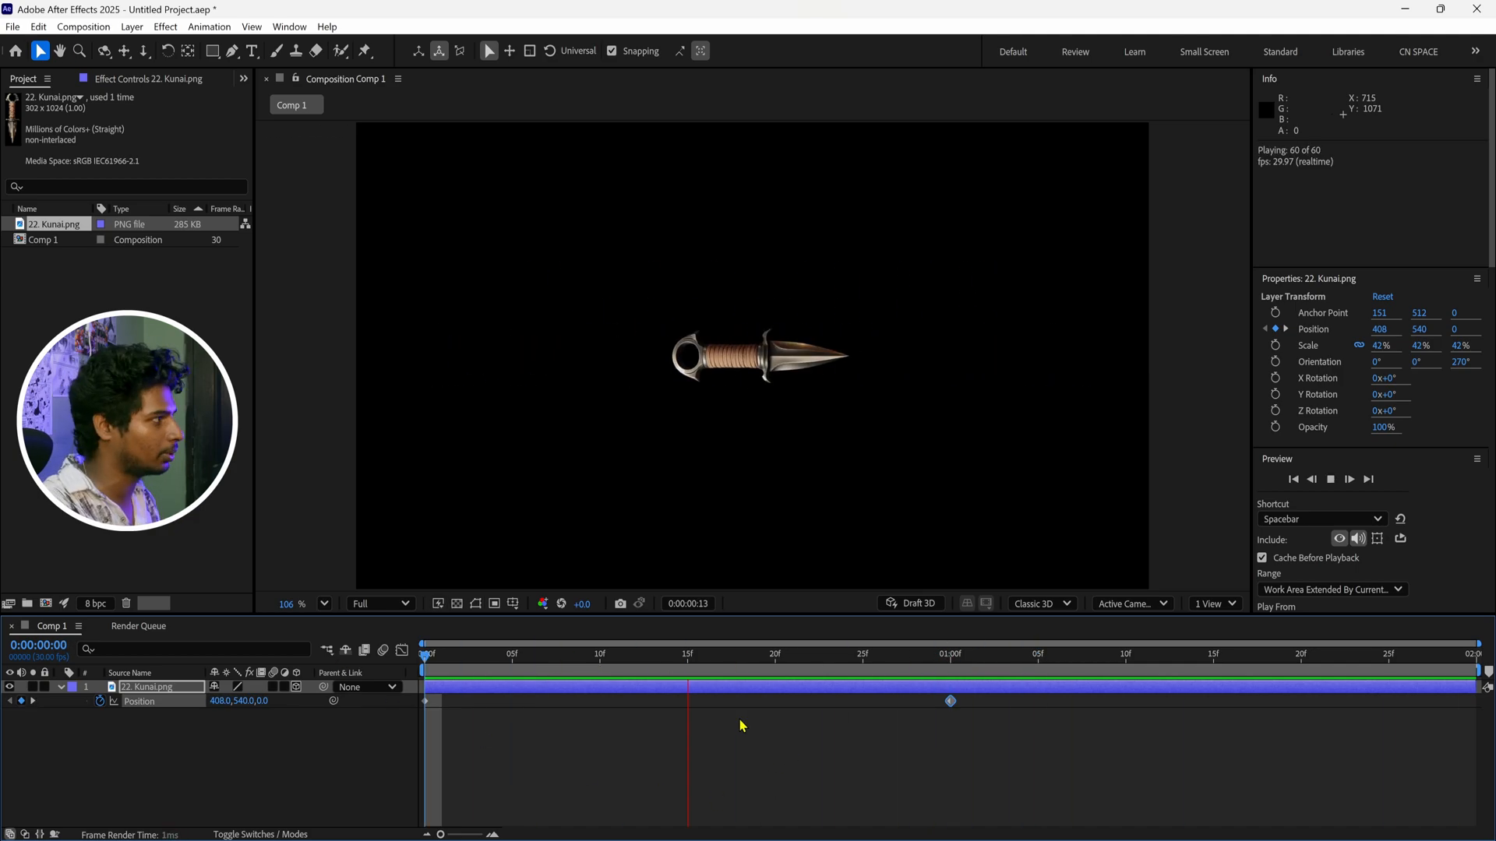
key("space")
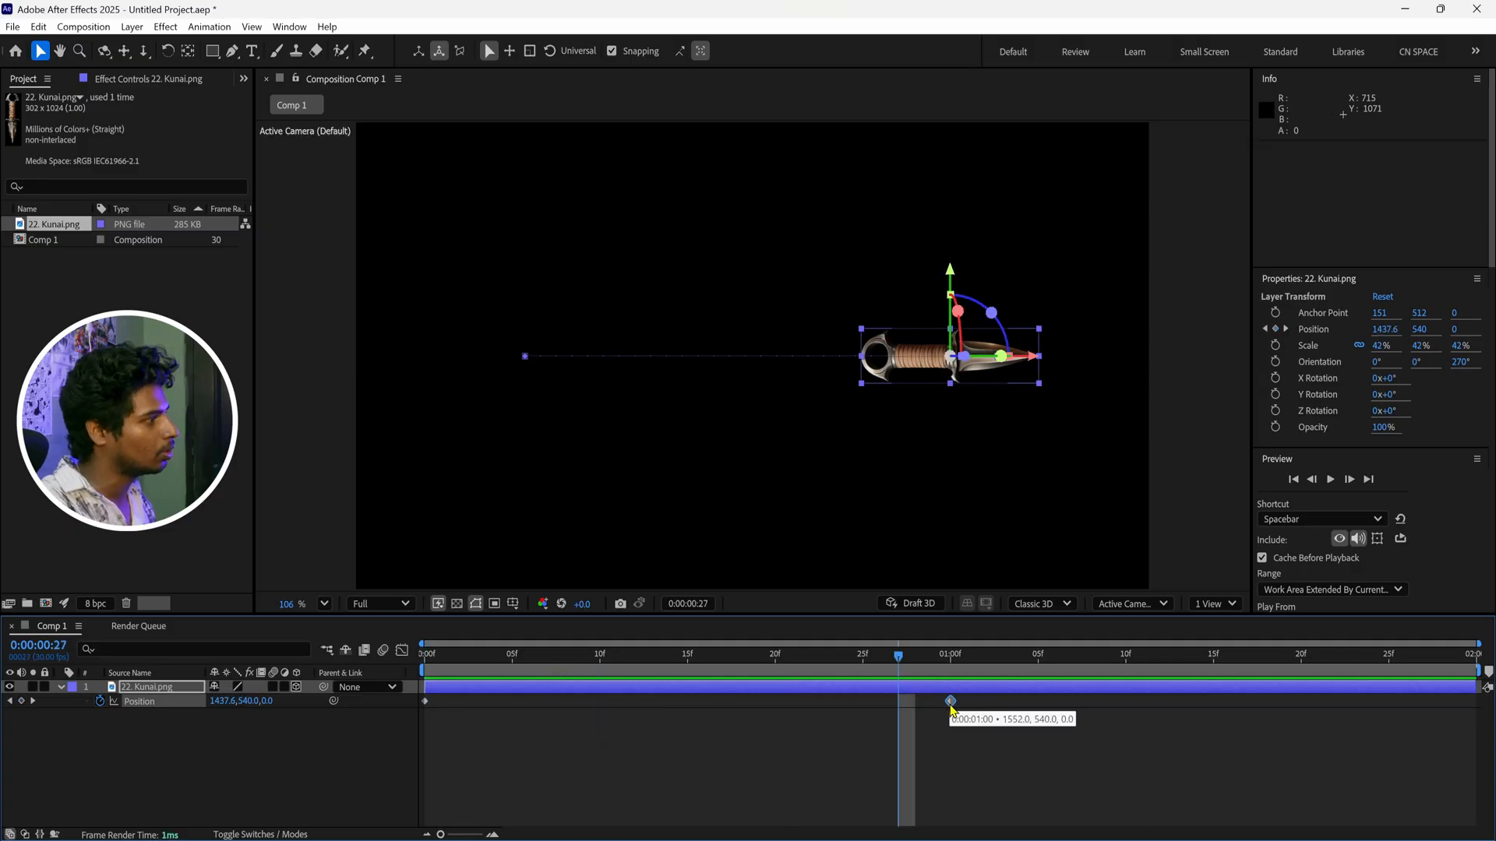
Move the kunai's end position keyframe to frame 9 and preview the shorter animation
left_click(951, 704)
left_click_drag(950, 701, 582, 703)
key("Home")
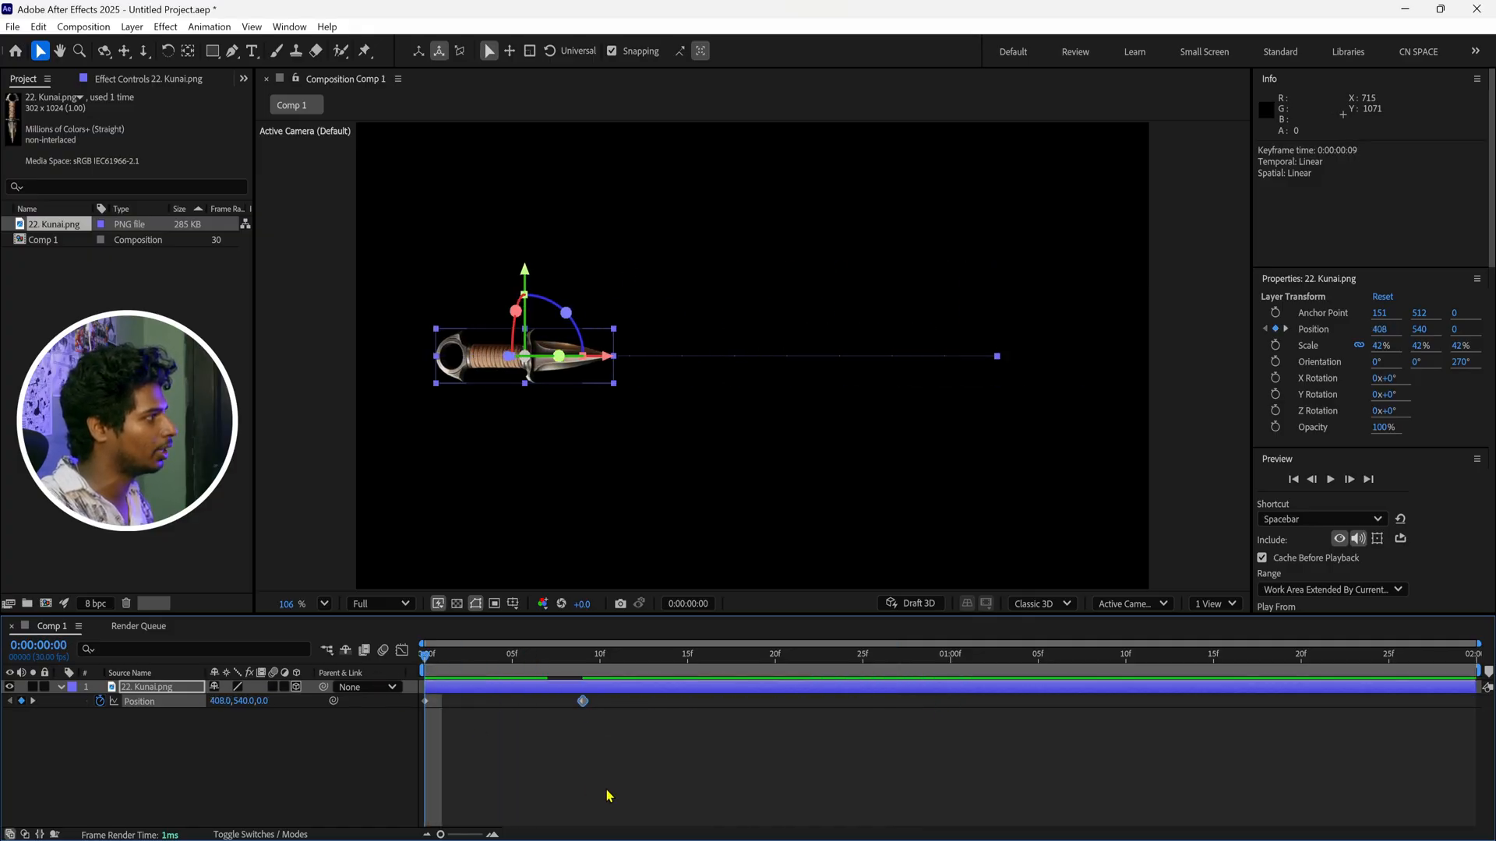
key("space")
Try the end position keyframe at 0:00:01:03, preview the timing, and return the keyframe to 0:00:01:00
key("space")
left_click_drag(583, 701, 1003, 701)
key("space")
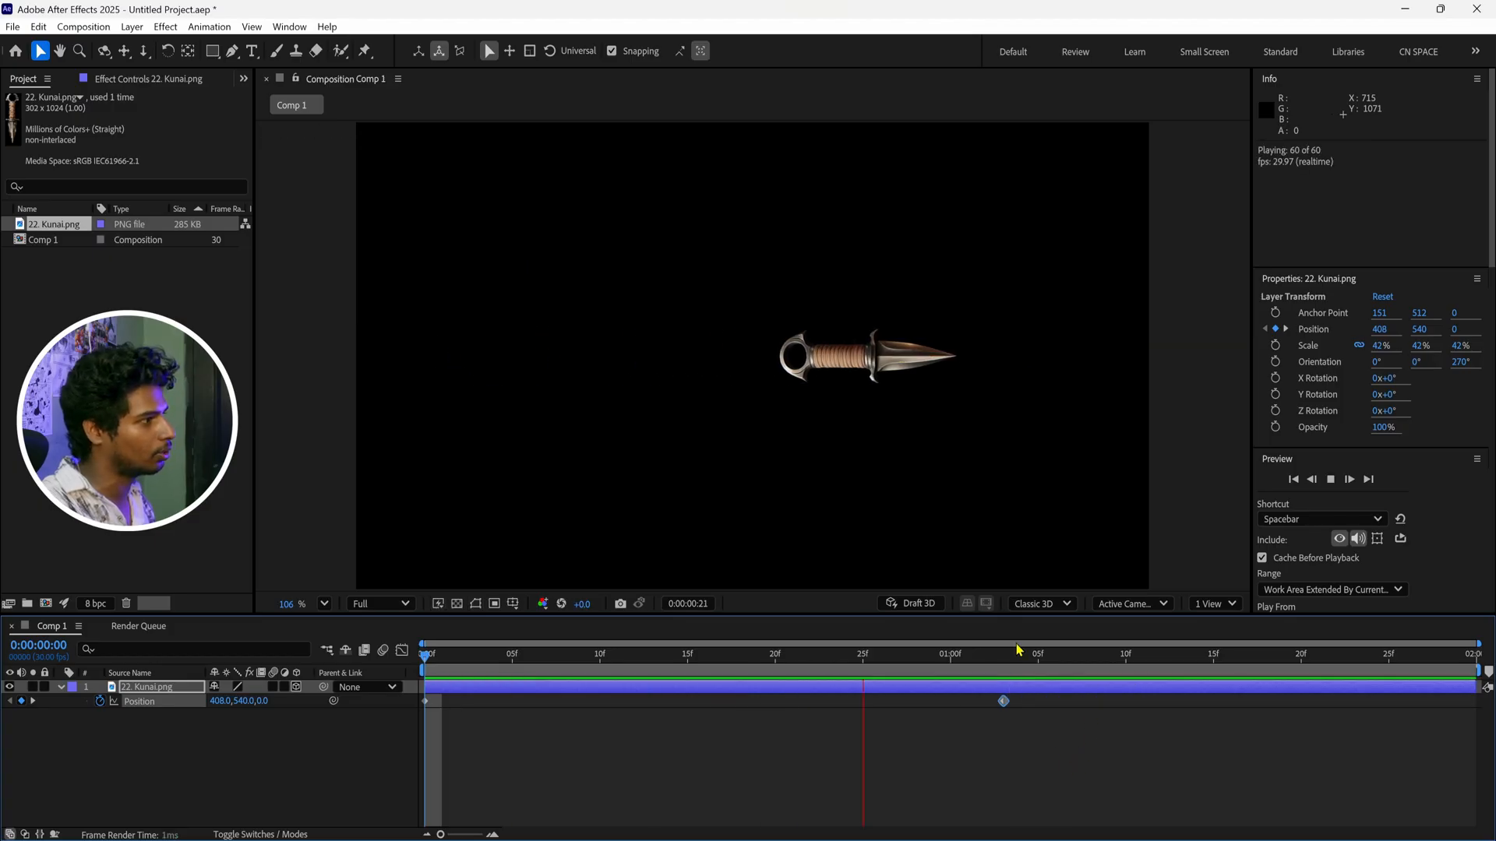
left_click_drag(1003, 701, 950, 701)
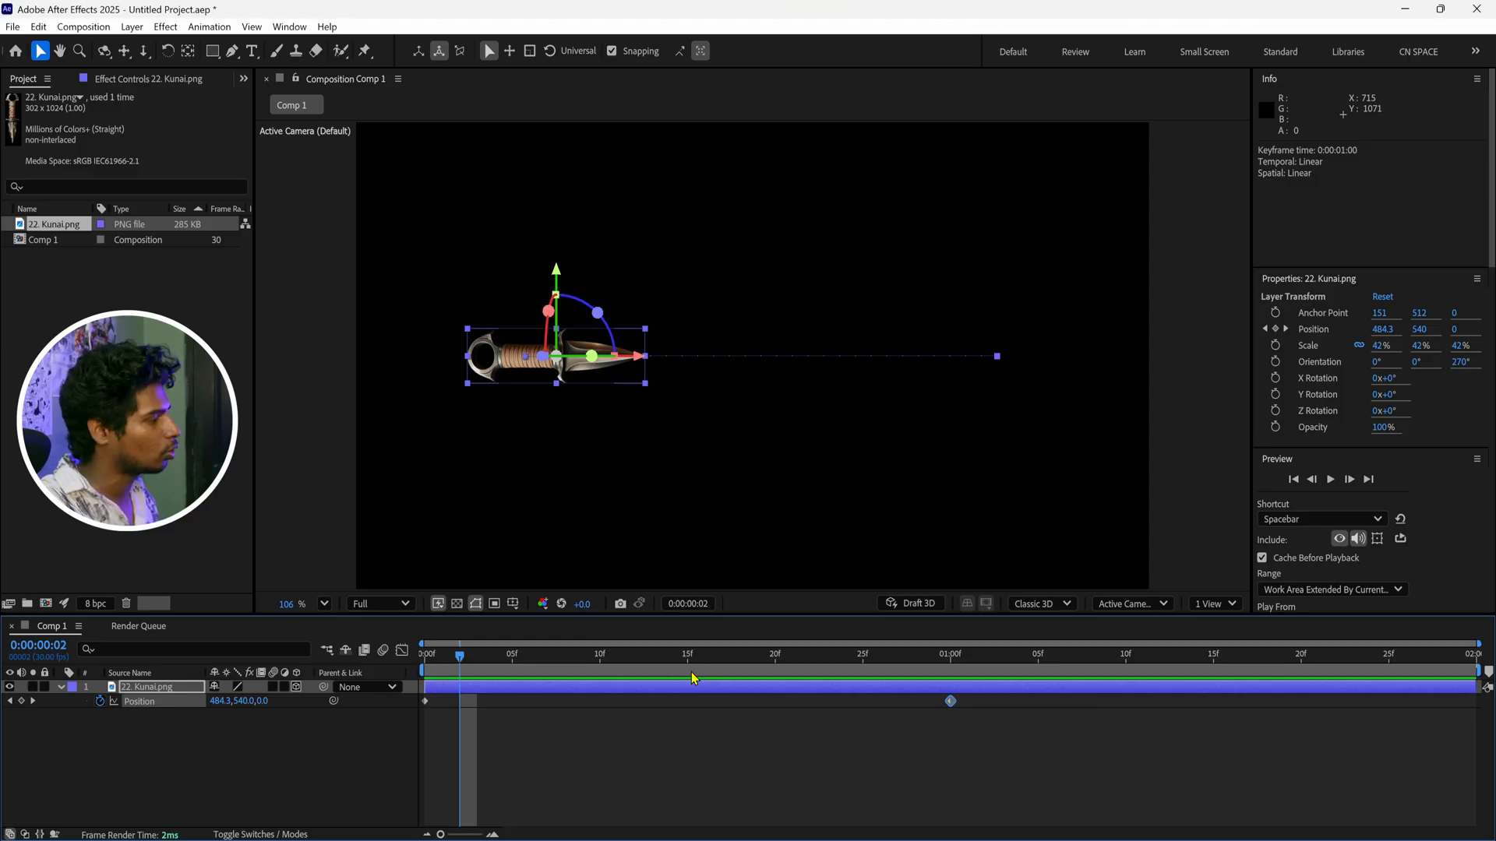
key("Home")
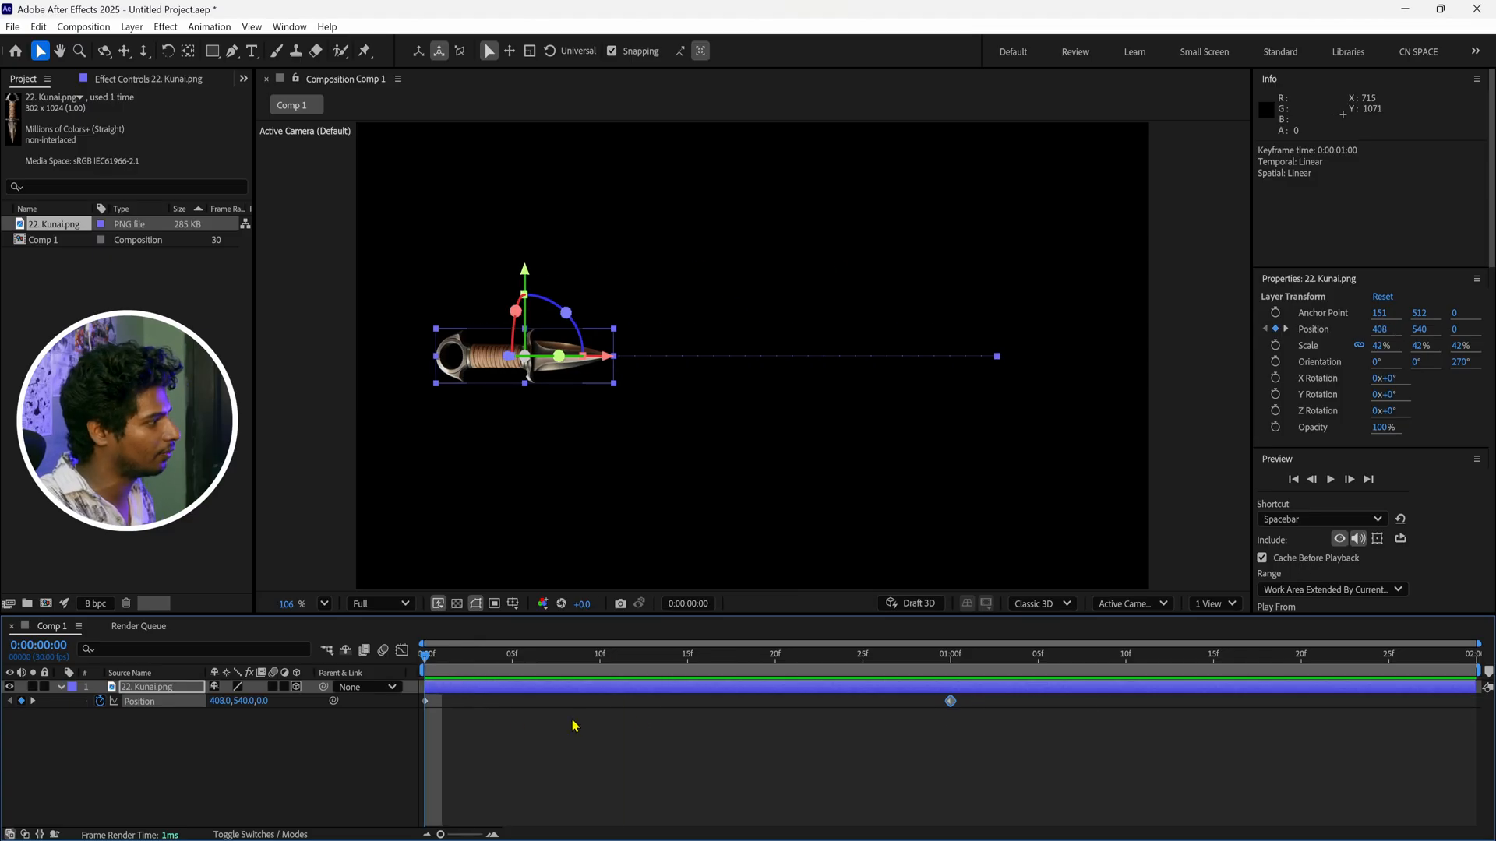
Preview the linear kunai motion and duplicate the animated layer, placing one kunai above the other at 408, 201.7
left_click(816, 736)
key("space")
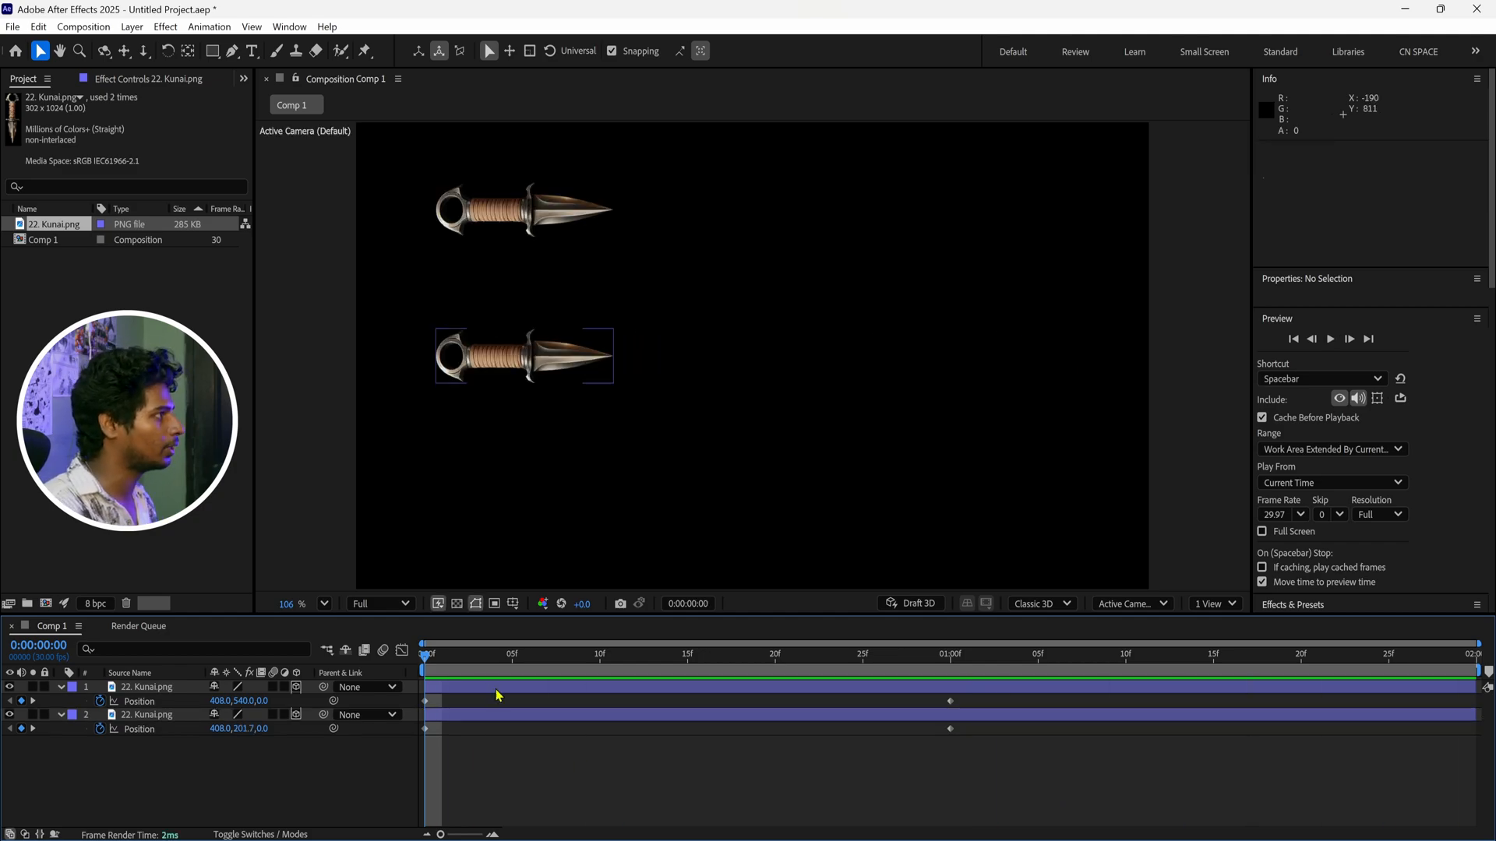
left_click_drag(492, 659, 996, 676)
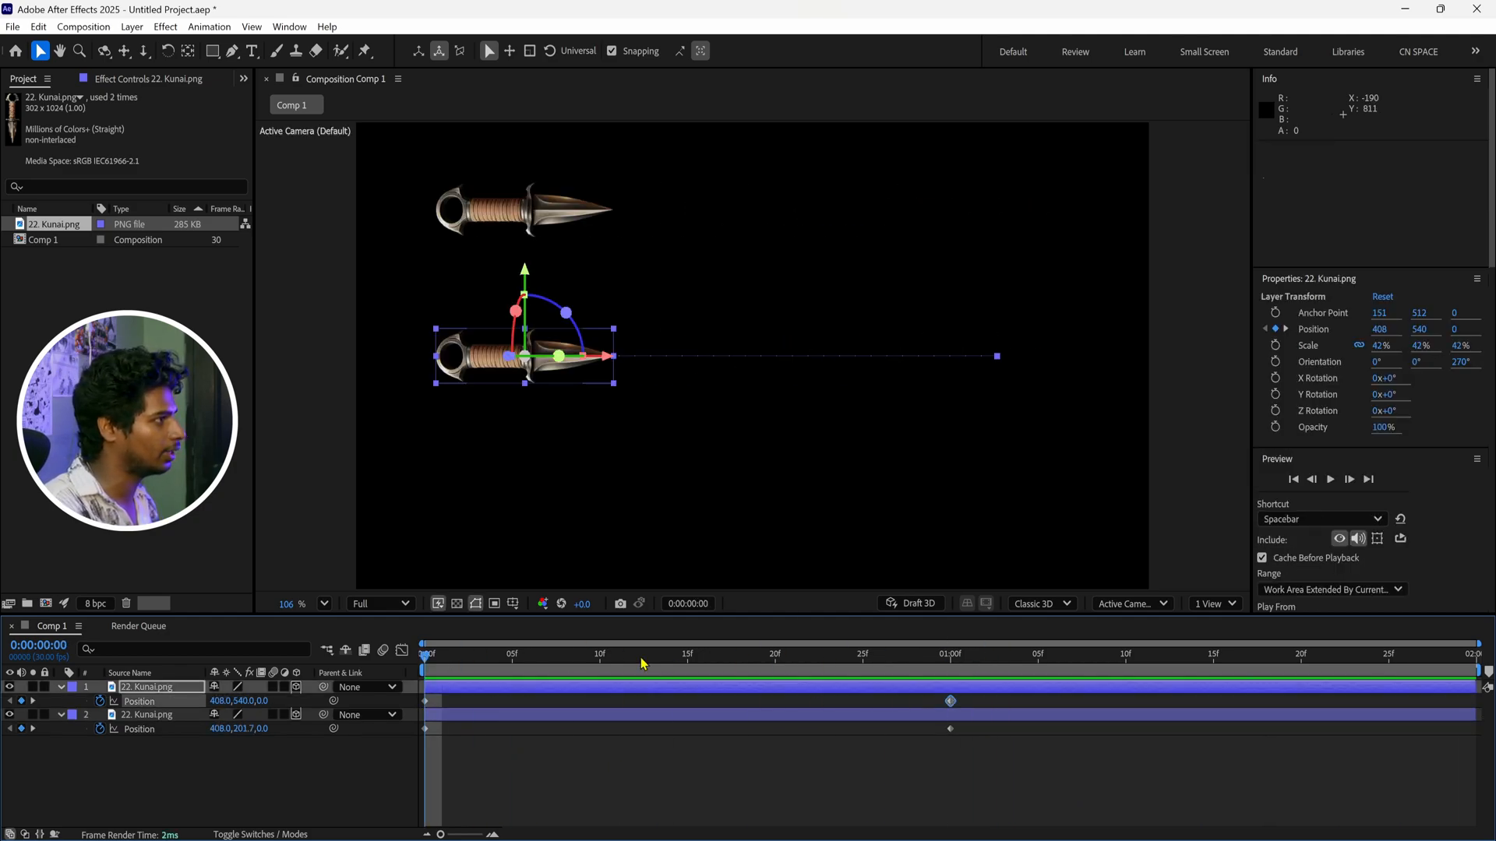
left_click(929, 796)
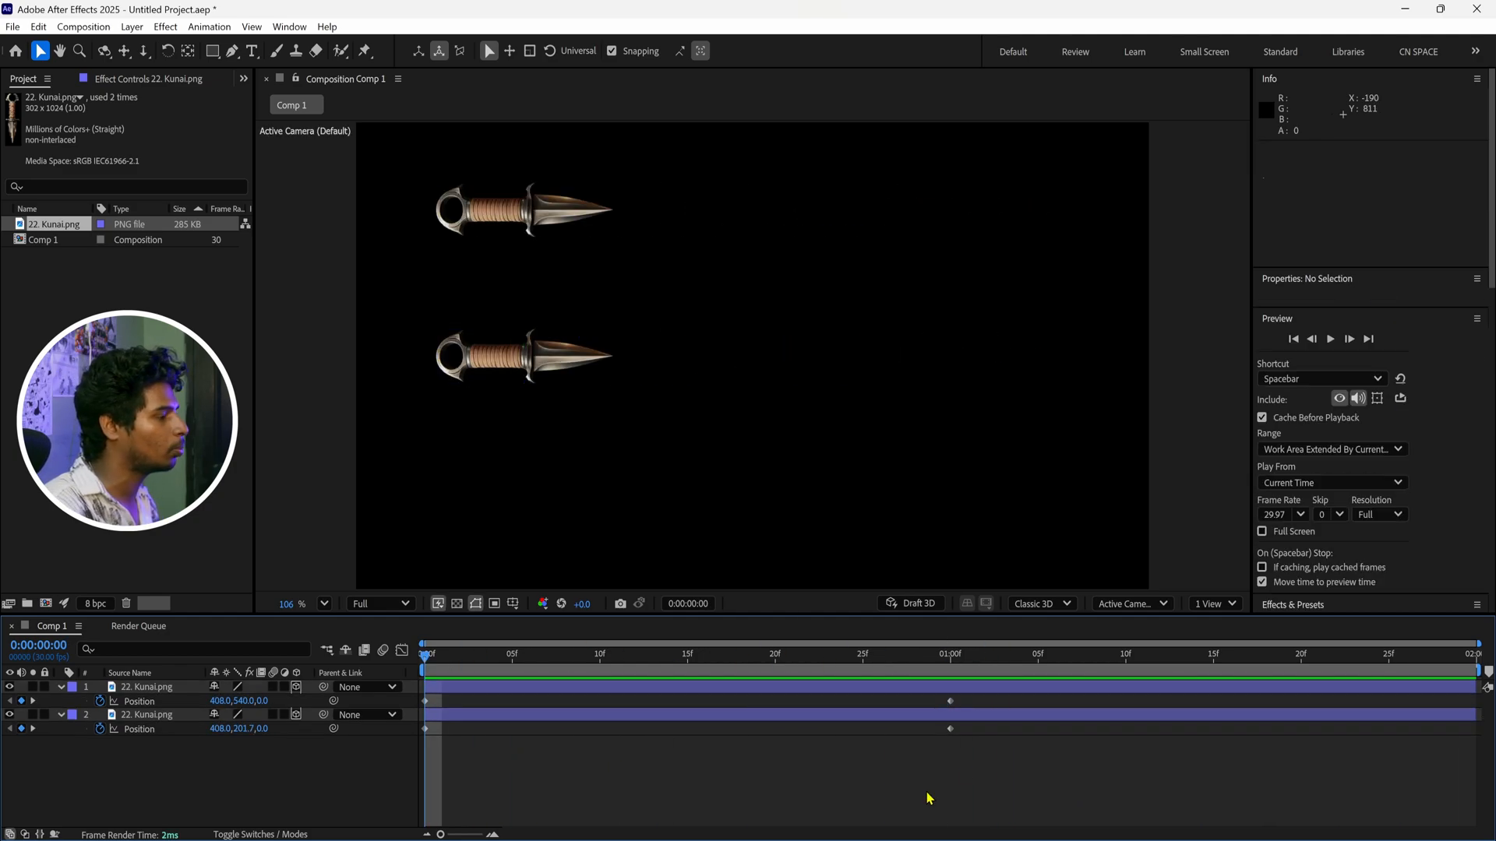
Apply Easy Ease to both position keyframes of the lower kunai layer
left_click_drag(987, 692, 415, 698)
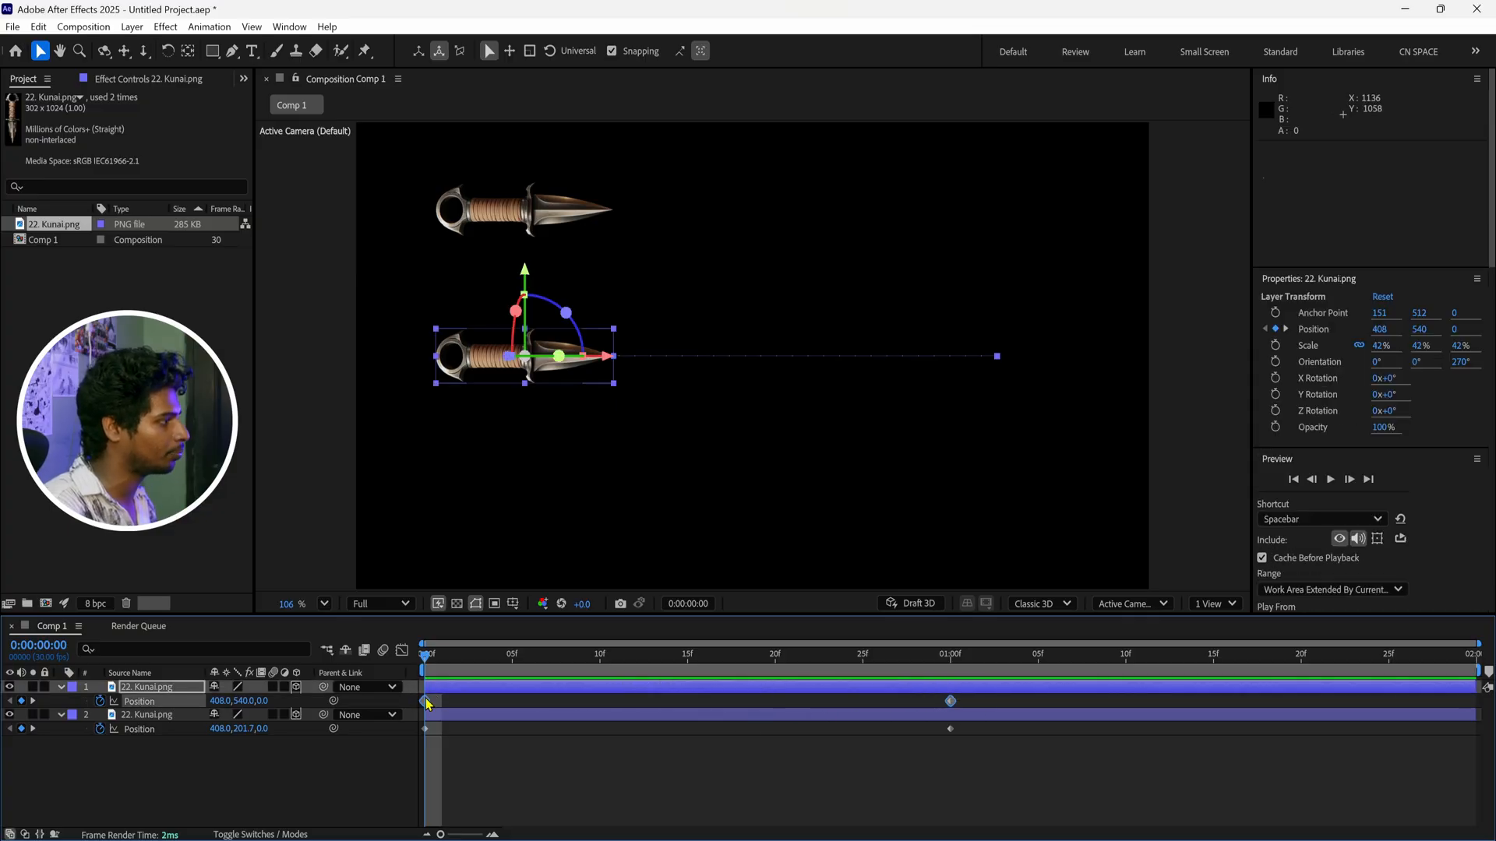
right_click(427, 703)
mouse_move(515, 692)
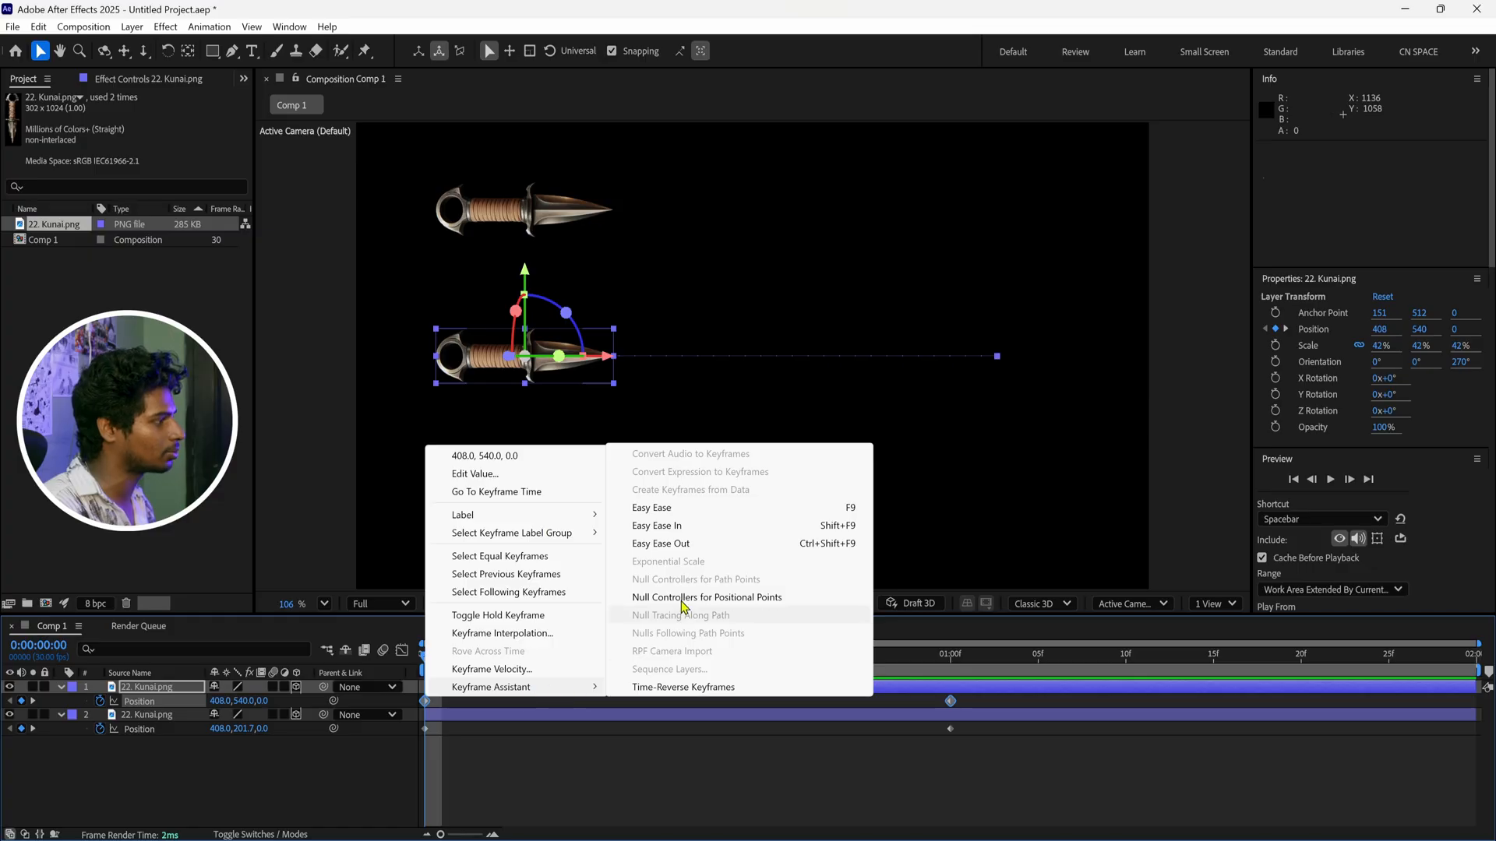
left_click(675, 513)
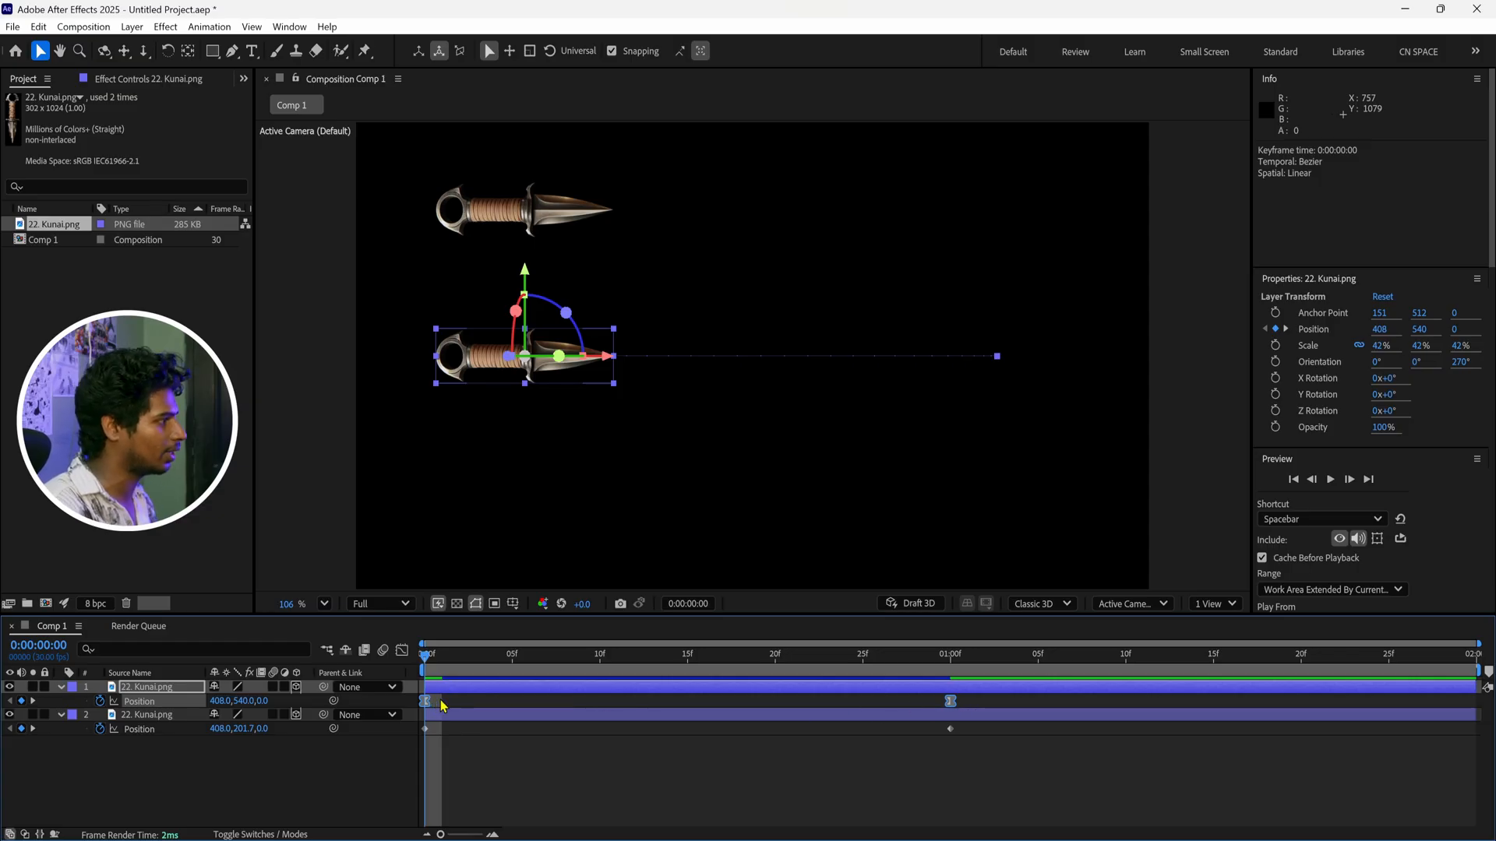
Preview both kunai layers to compare the linear motion with the eased motion
key("space")
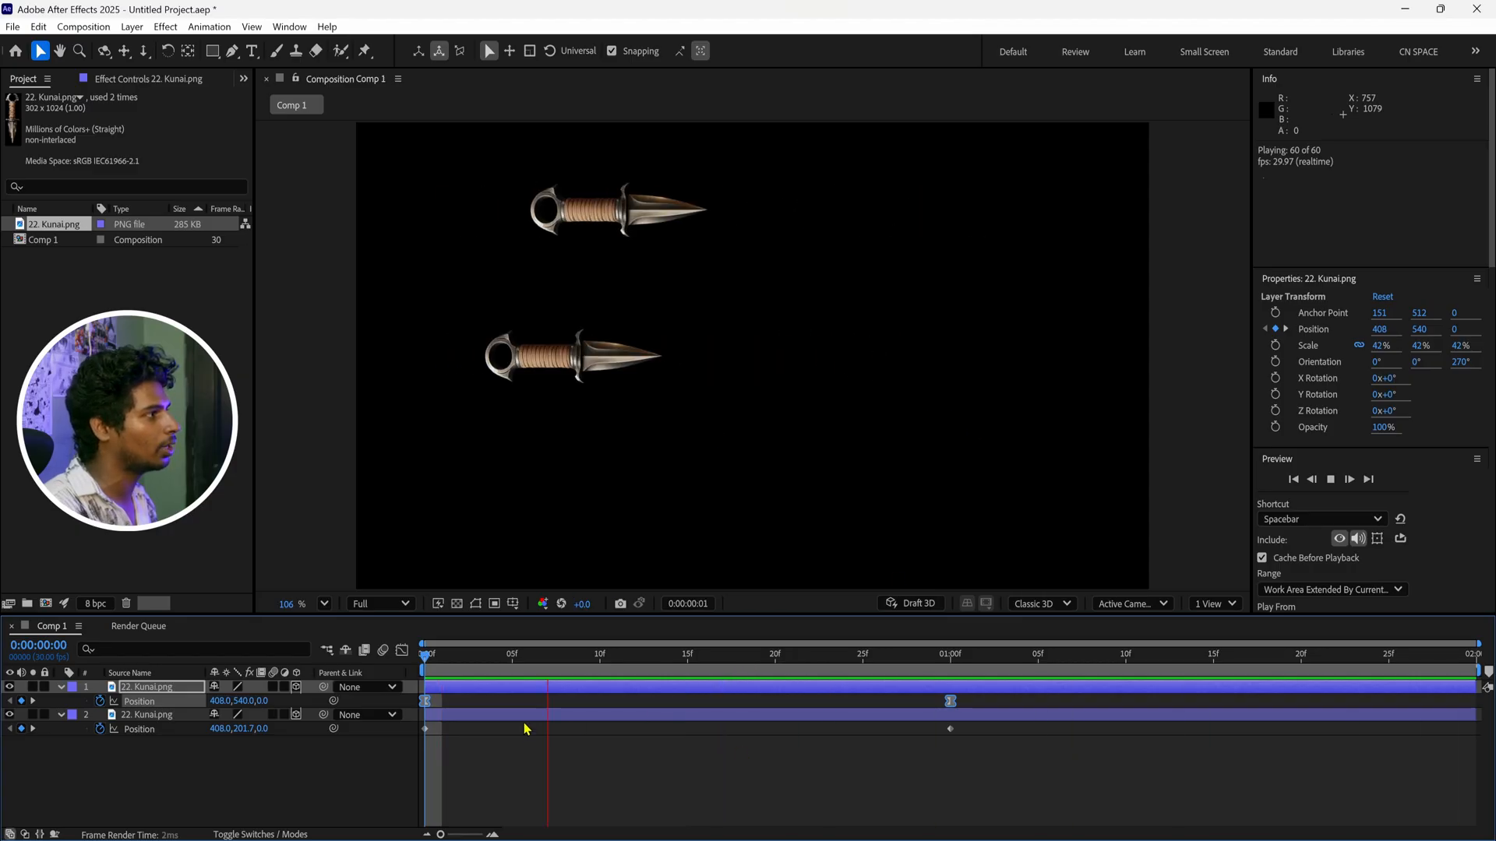
key("space")
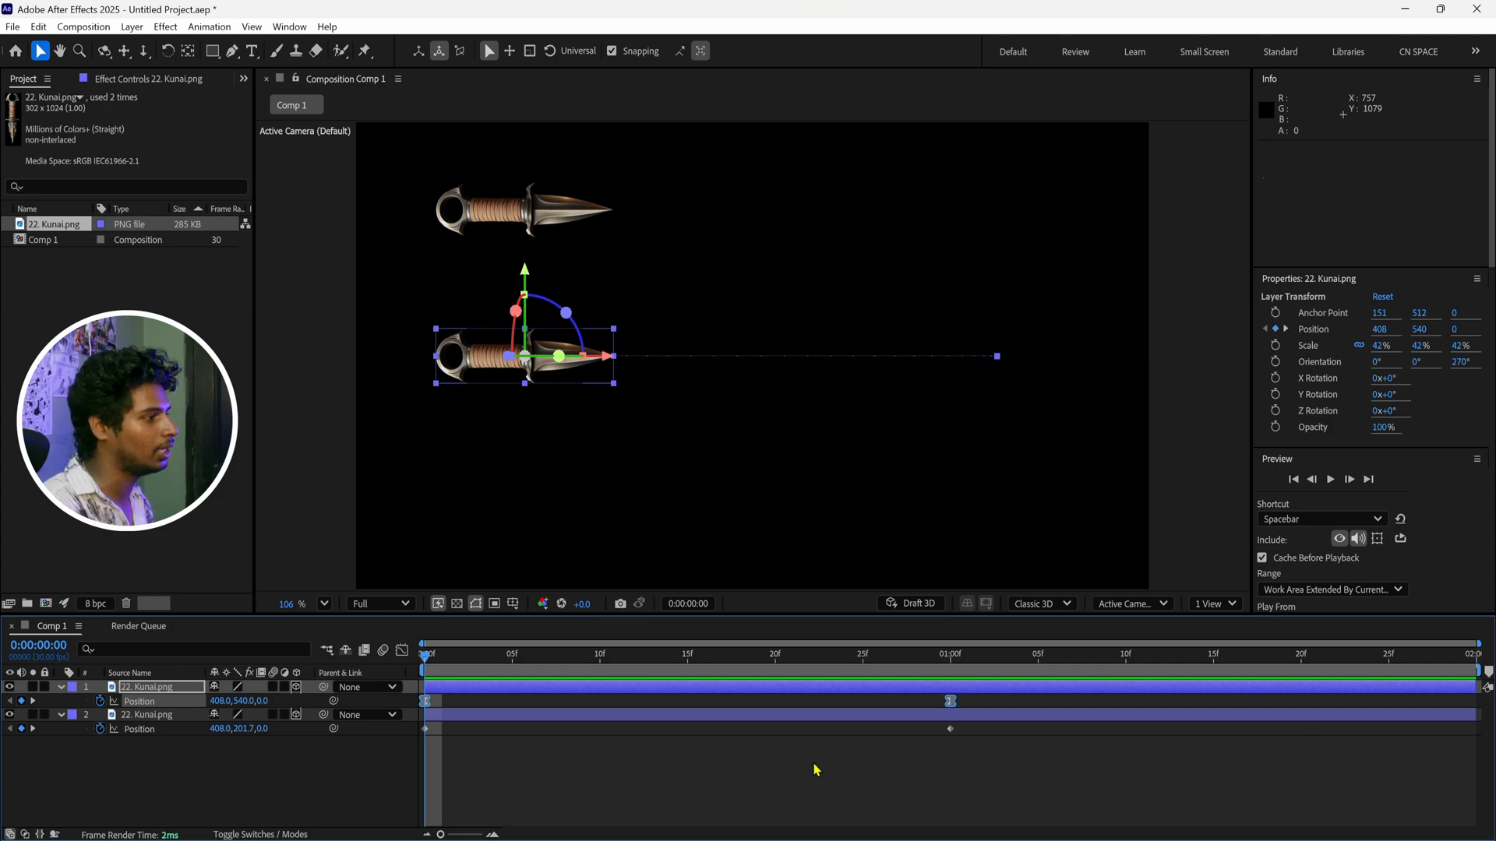
left_click_drag(440, 664, 419, 690)
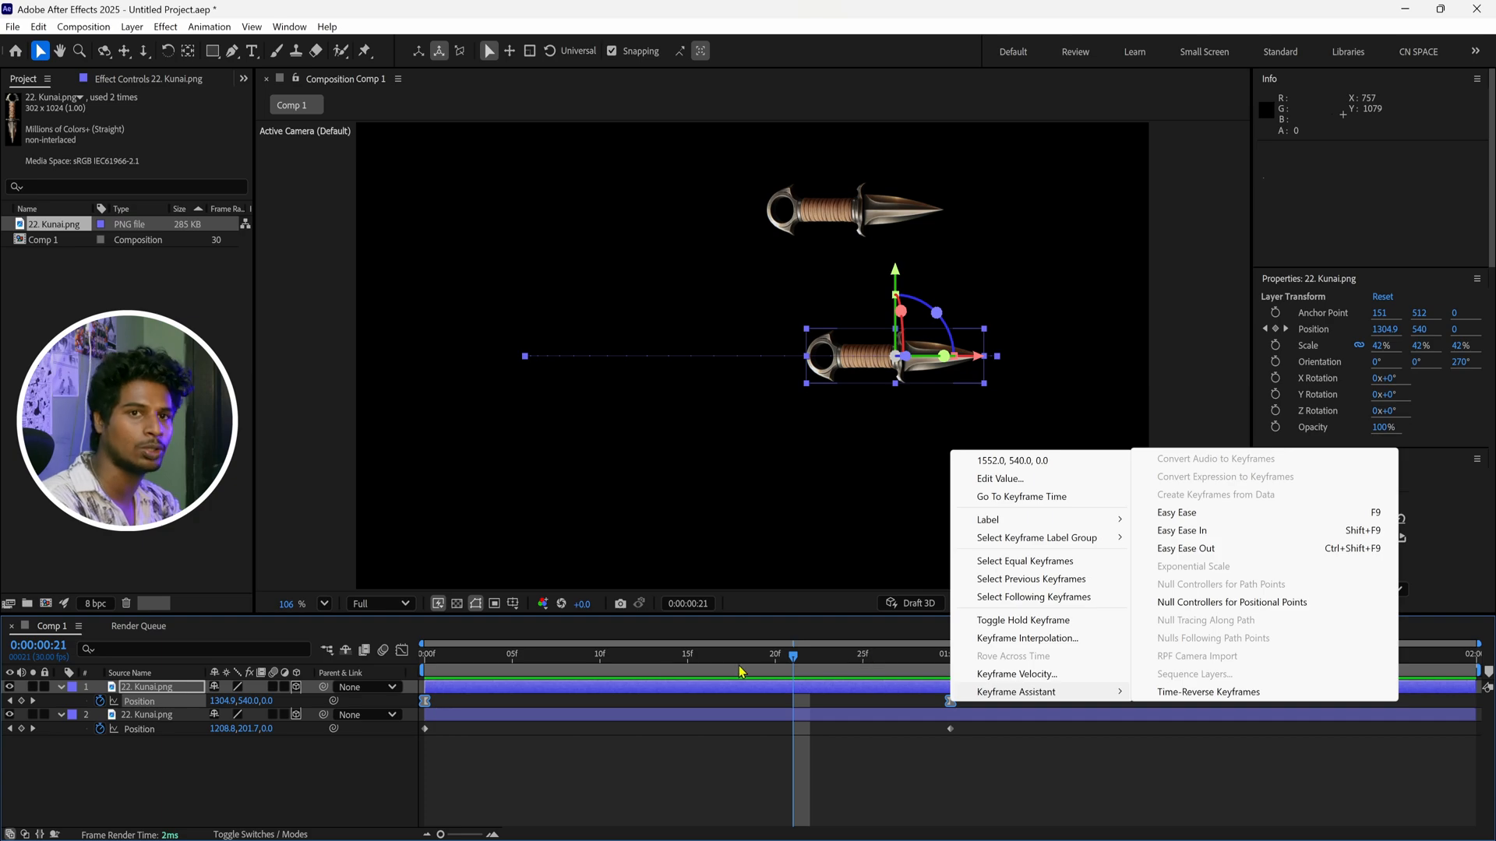
Tint the eased kunai green with Hue/Saturation and add a purple copy at 408, 902.5 with Master Hue 254°
left_click(578, 768)
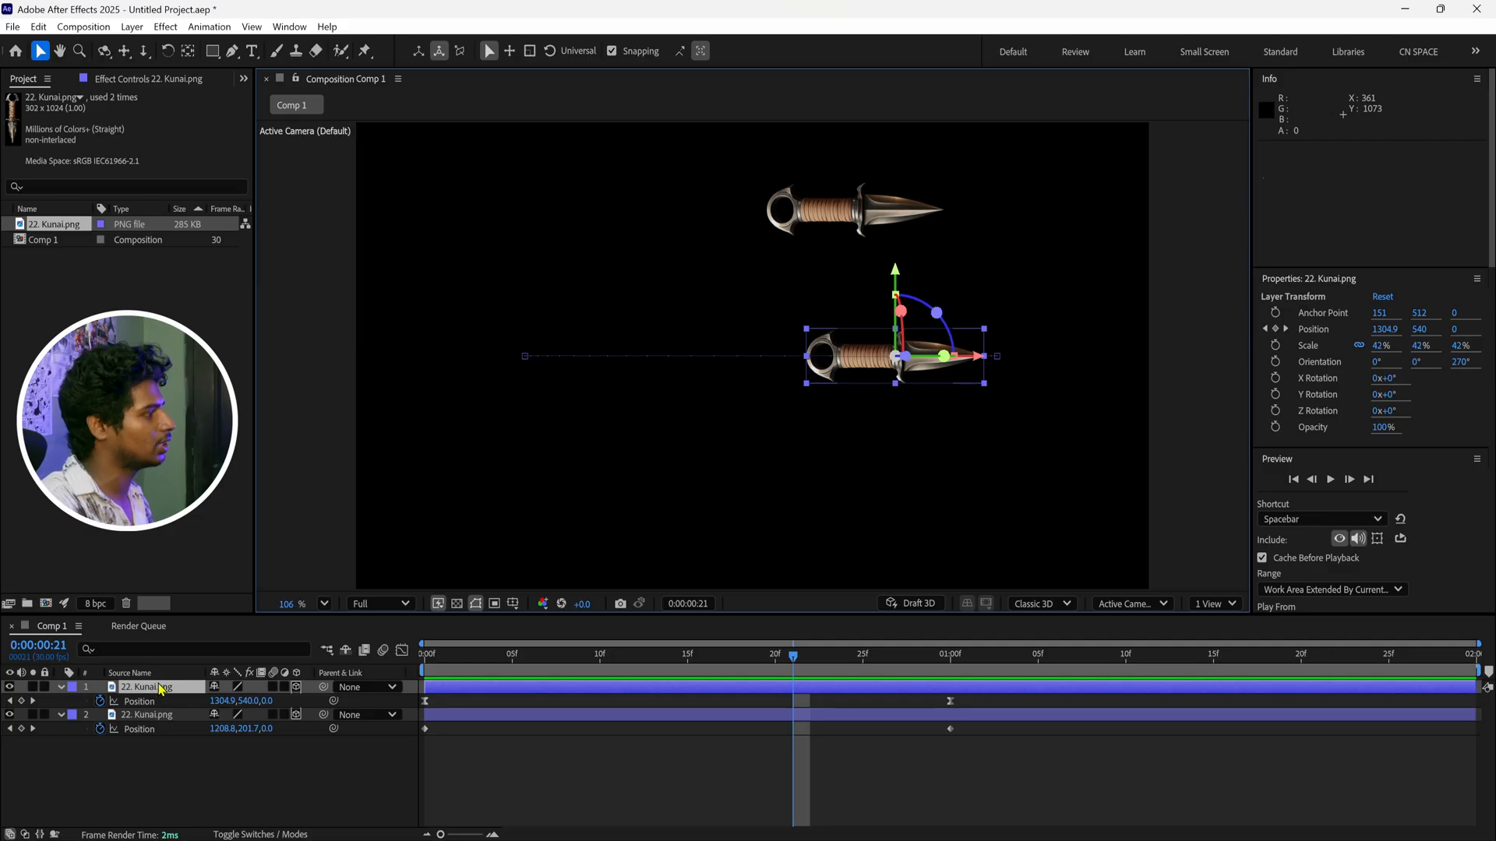
key("ctrl+space")
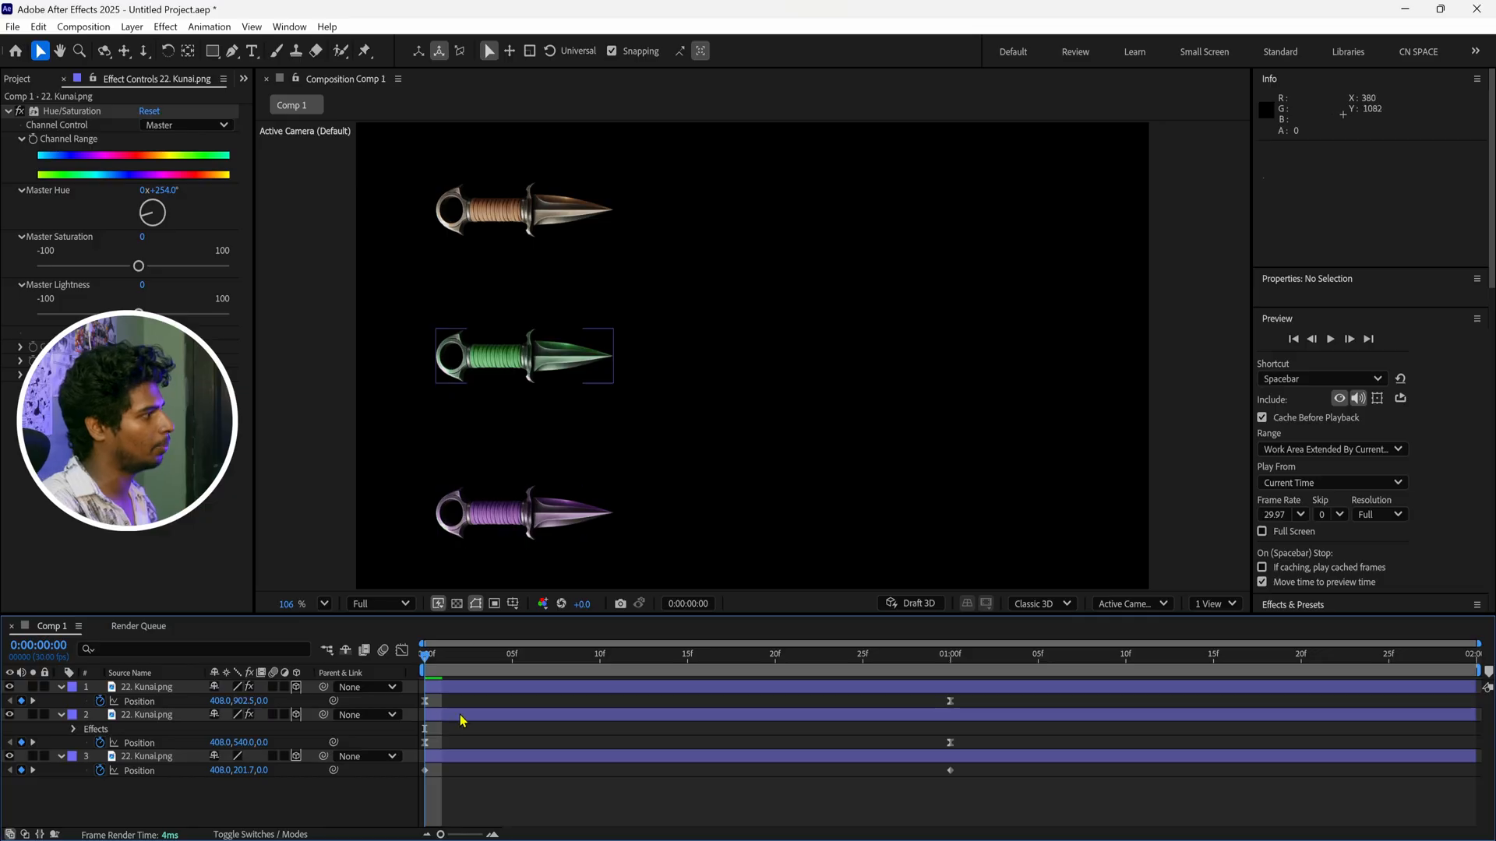
Display the purple kunai's position keyframes in the Graph Editor and check the available graph types
left_click_drag(980, 701, 379, 705)
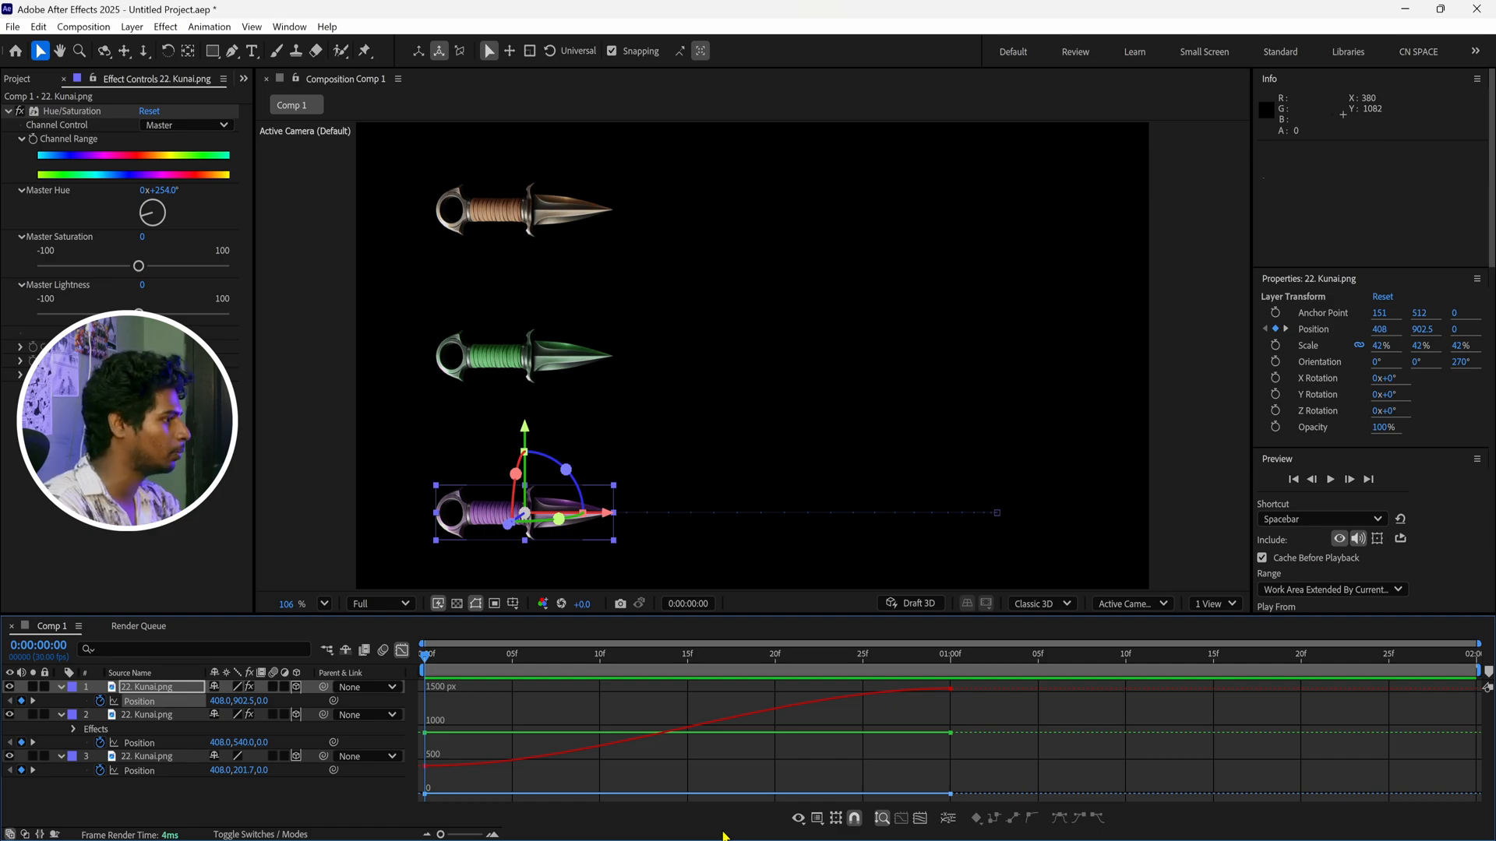
left_click(802, 818)
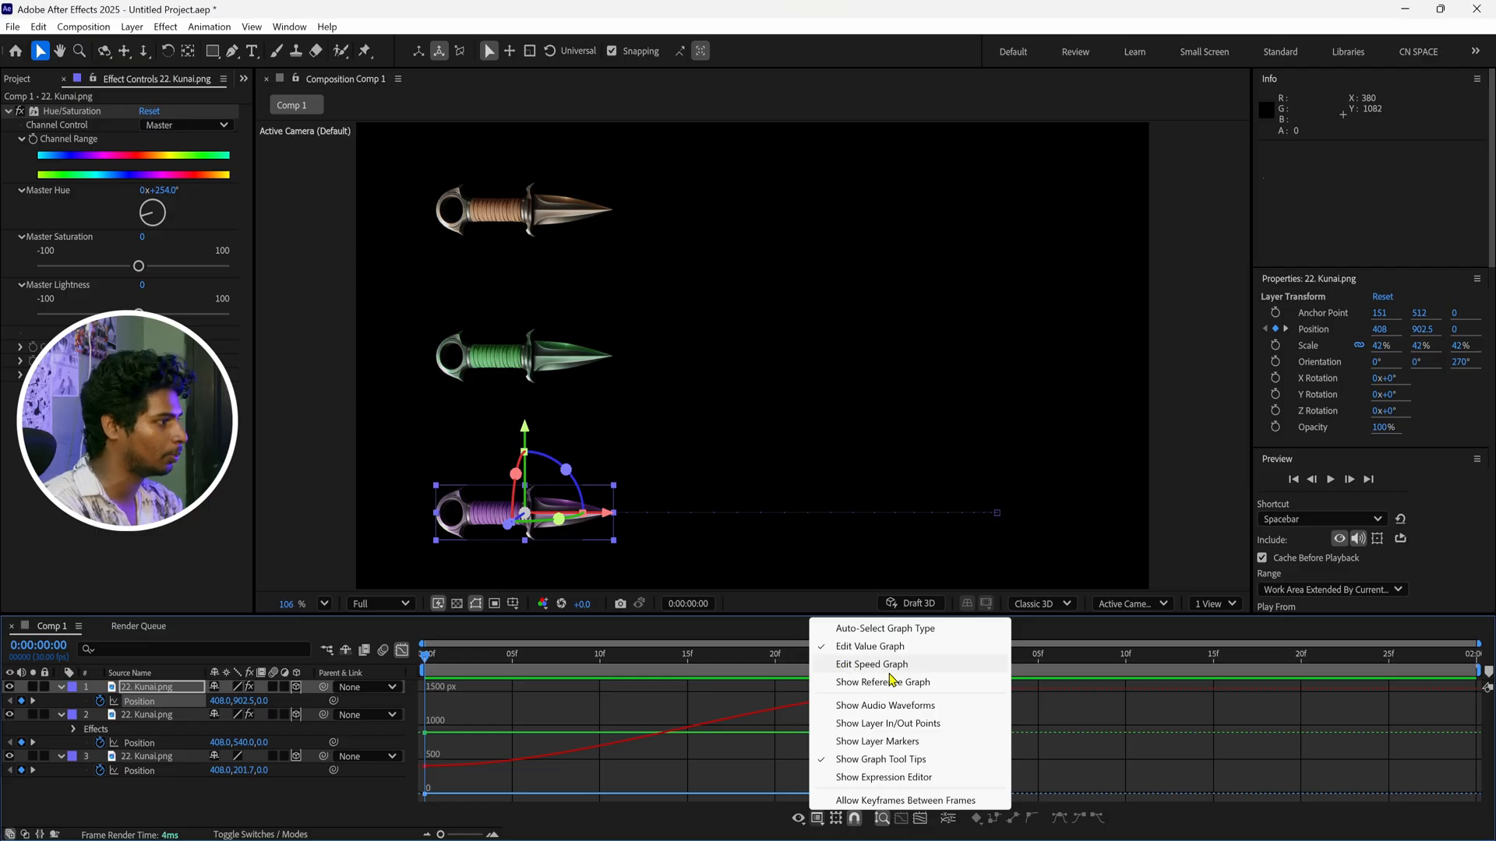
left_click(573, 704)
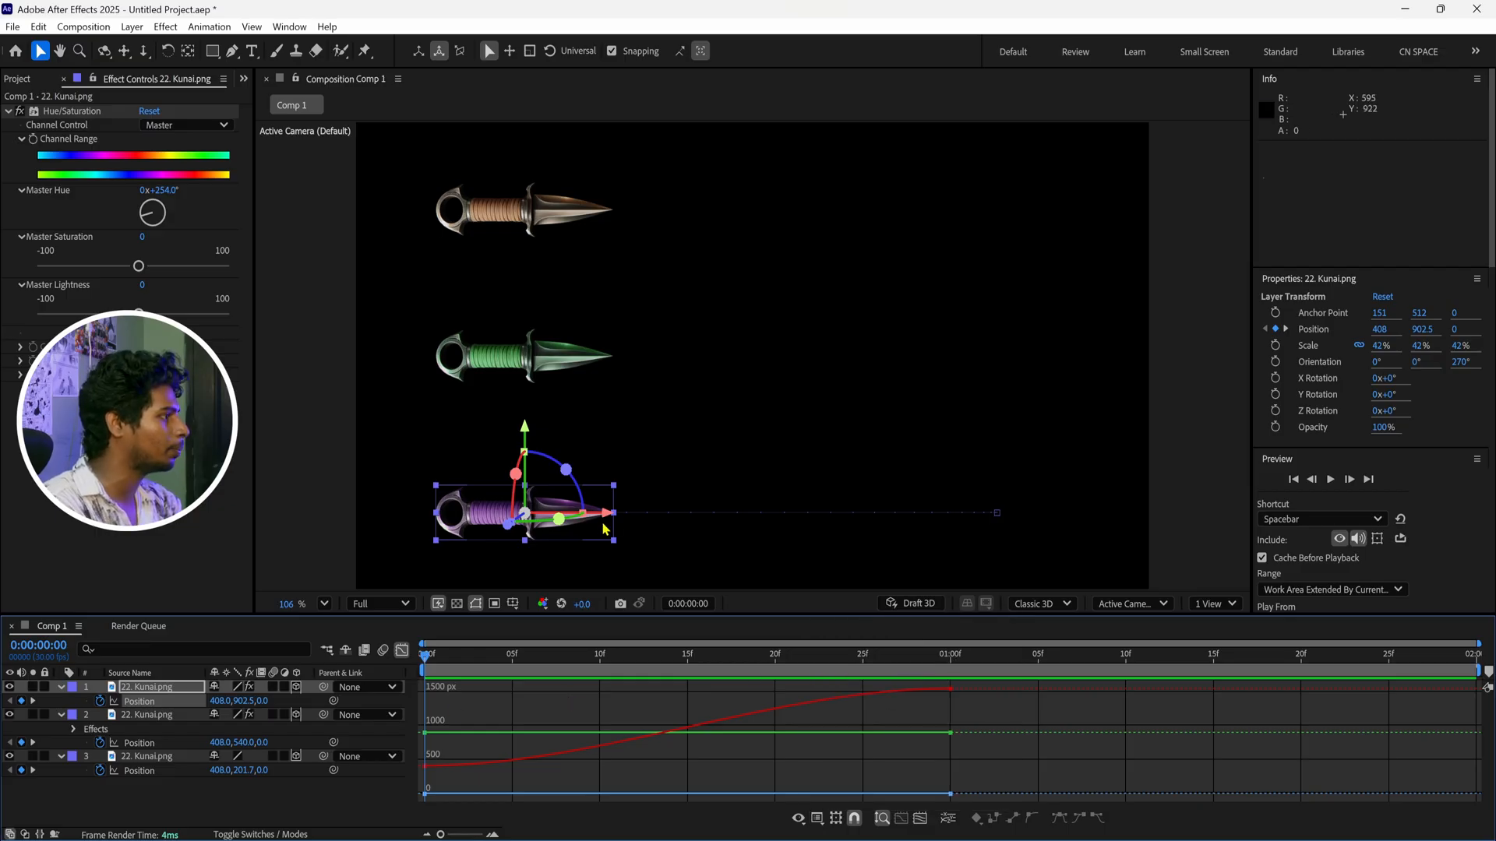
Try moving the purple kunai and shifting its position keyframes in the value graph, undoing the changes
left_click_drag(610, 513, 597, 548)
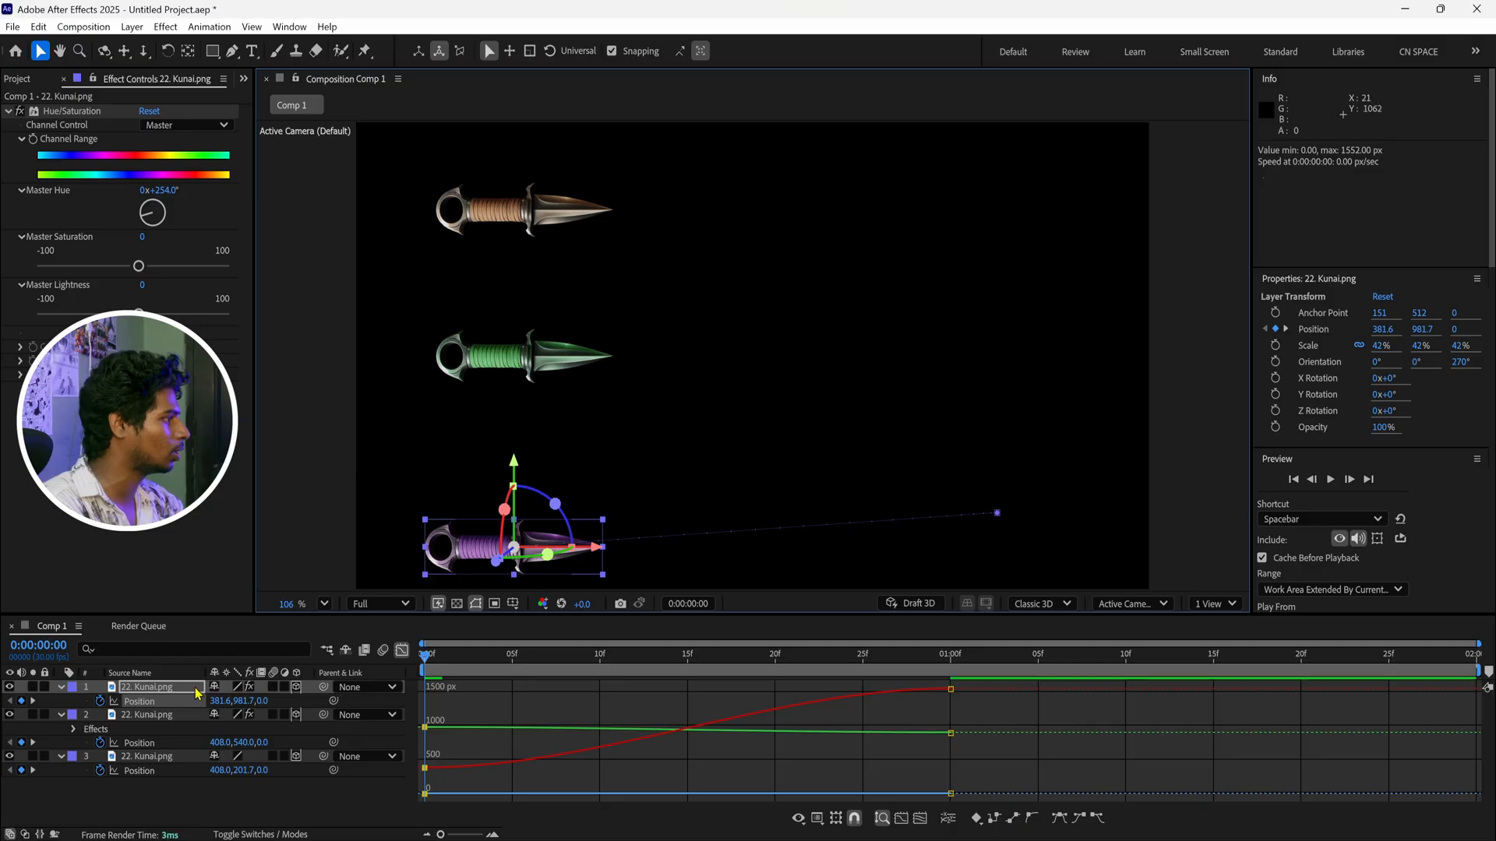
mouse_move(216, 704)
left_mouse_down()
mouse_move(232, 714)
mouse_move(212, 715)
left_mouse_up()
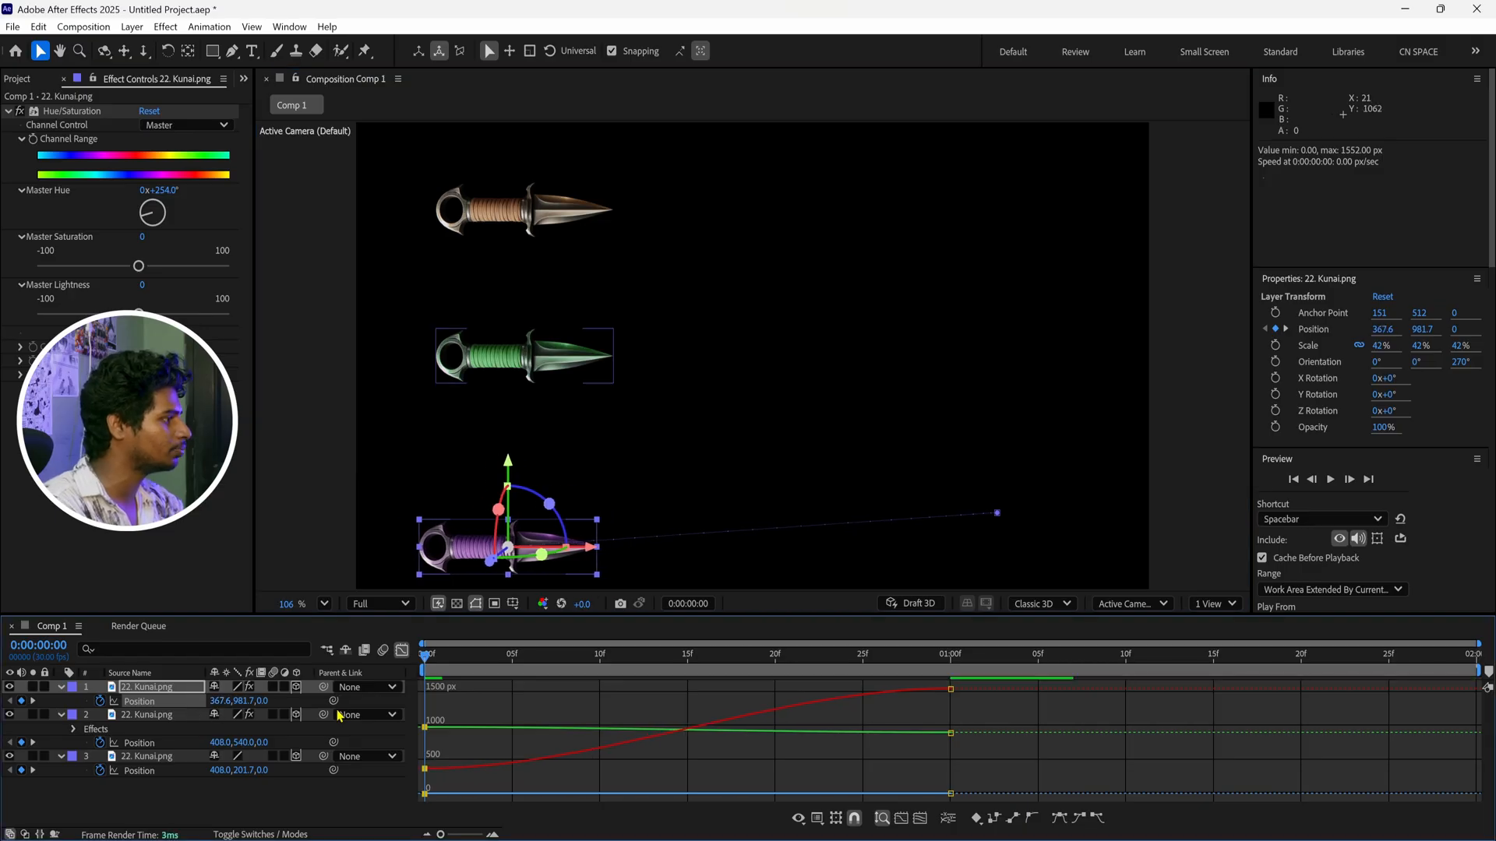
mouse_move(950, 689)
left_mouse_down()
mouse_move(951, 701)
mouse_move(951, 689)
left_mouse_up()
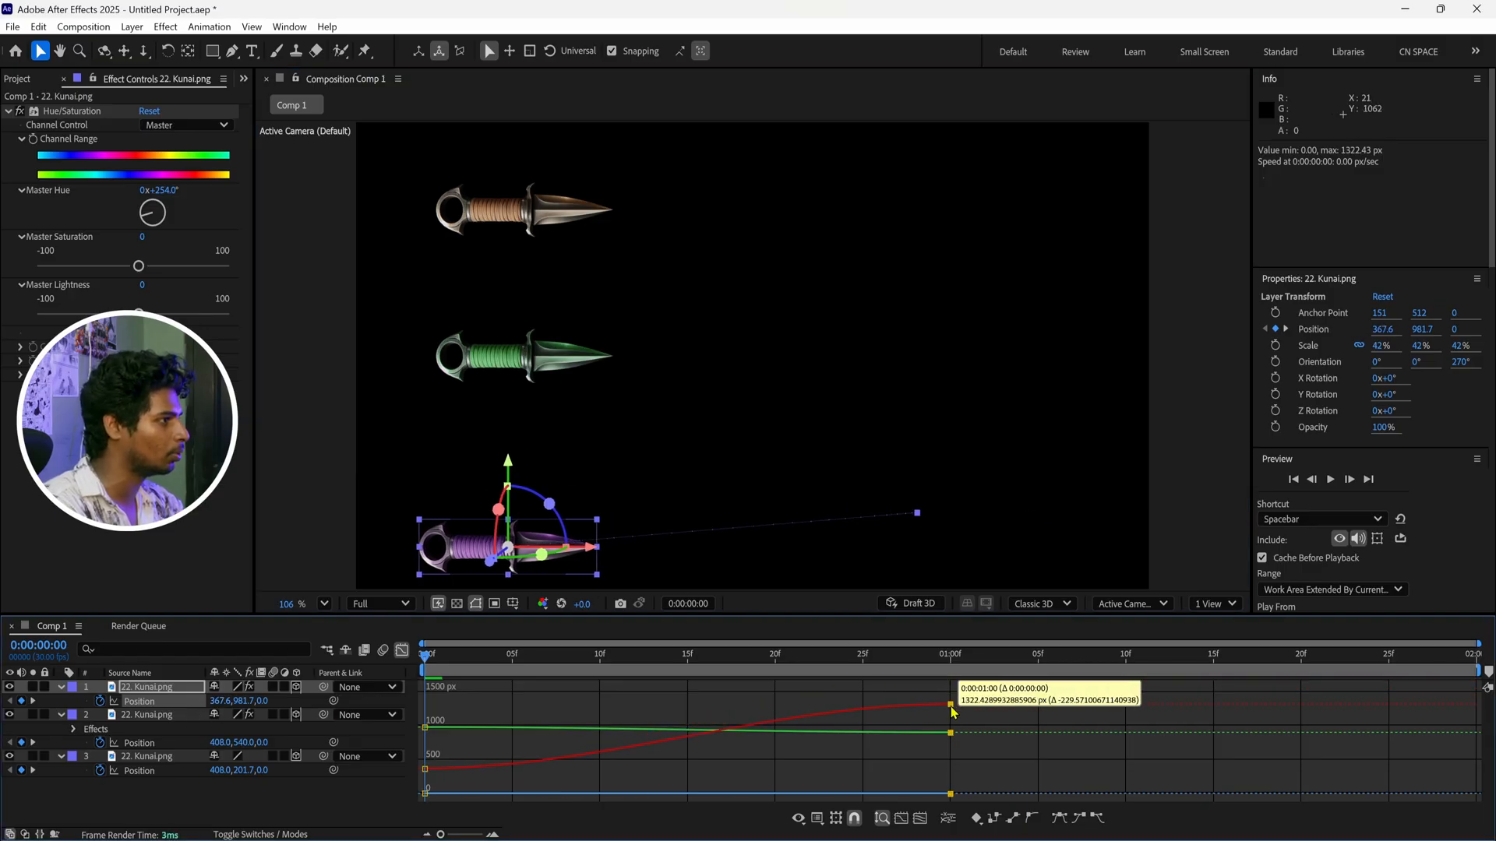
mouse_move(424, 769)
left_mouse_down()
mouse_move(444, 747)
mouse_move(462, 770)
mouse_move(448, 736)
mouse_move(442, 774)
left_mouse_up()
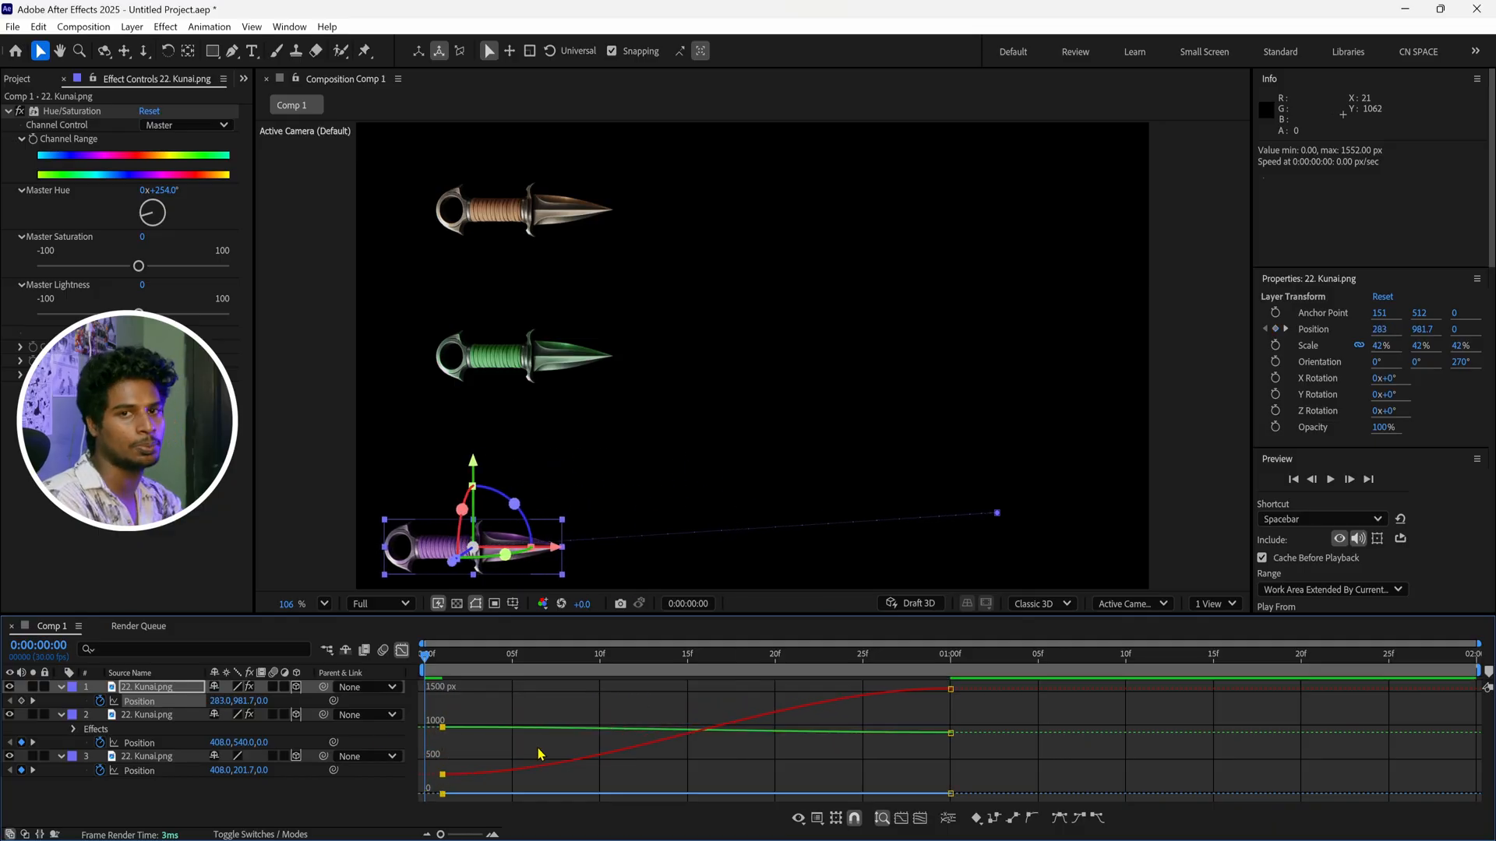
left_click(564, 753)
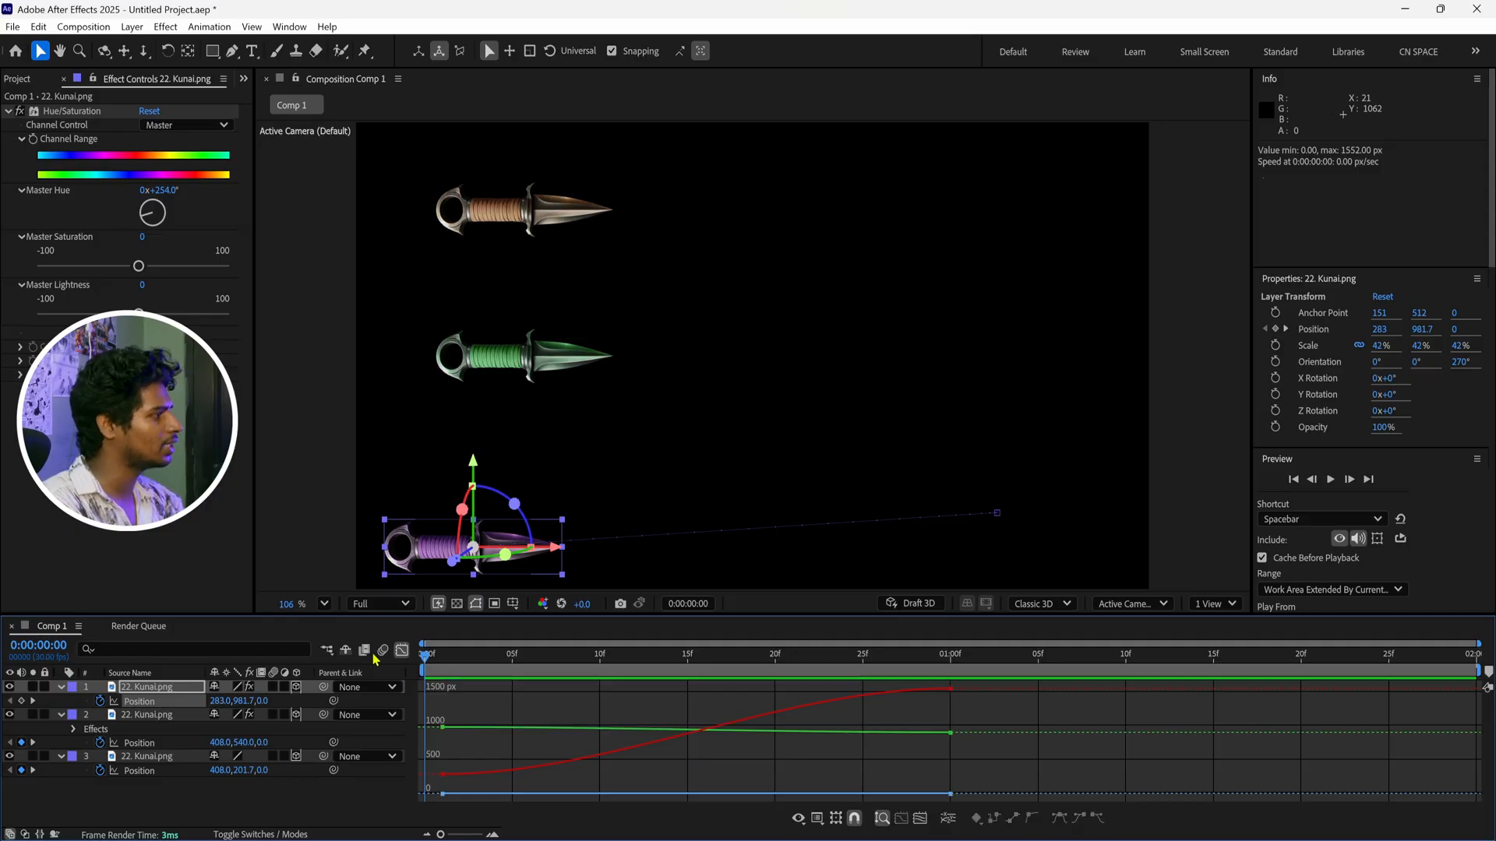
left_click_drag(552, 538, 816, 540)
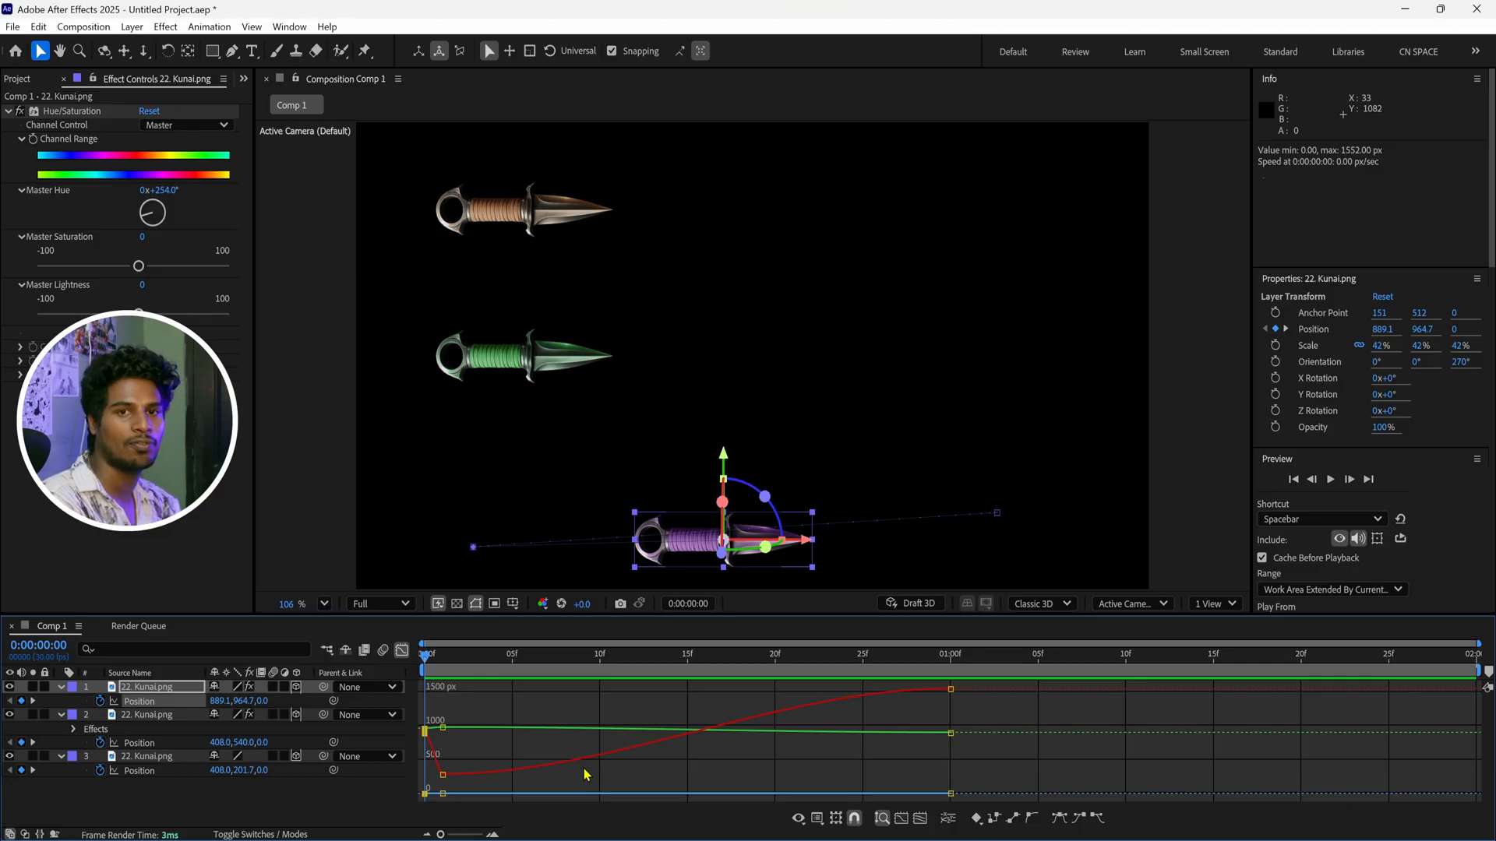
key("ctrl+z")
Switch the purple kunai's position to the speed graph and fit both selected keyframes in an enlarged graph view
left_click(817, 818)
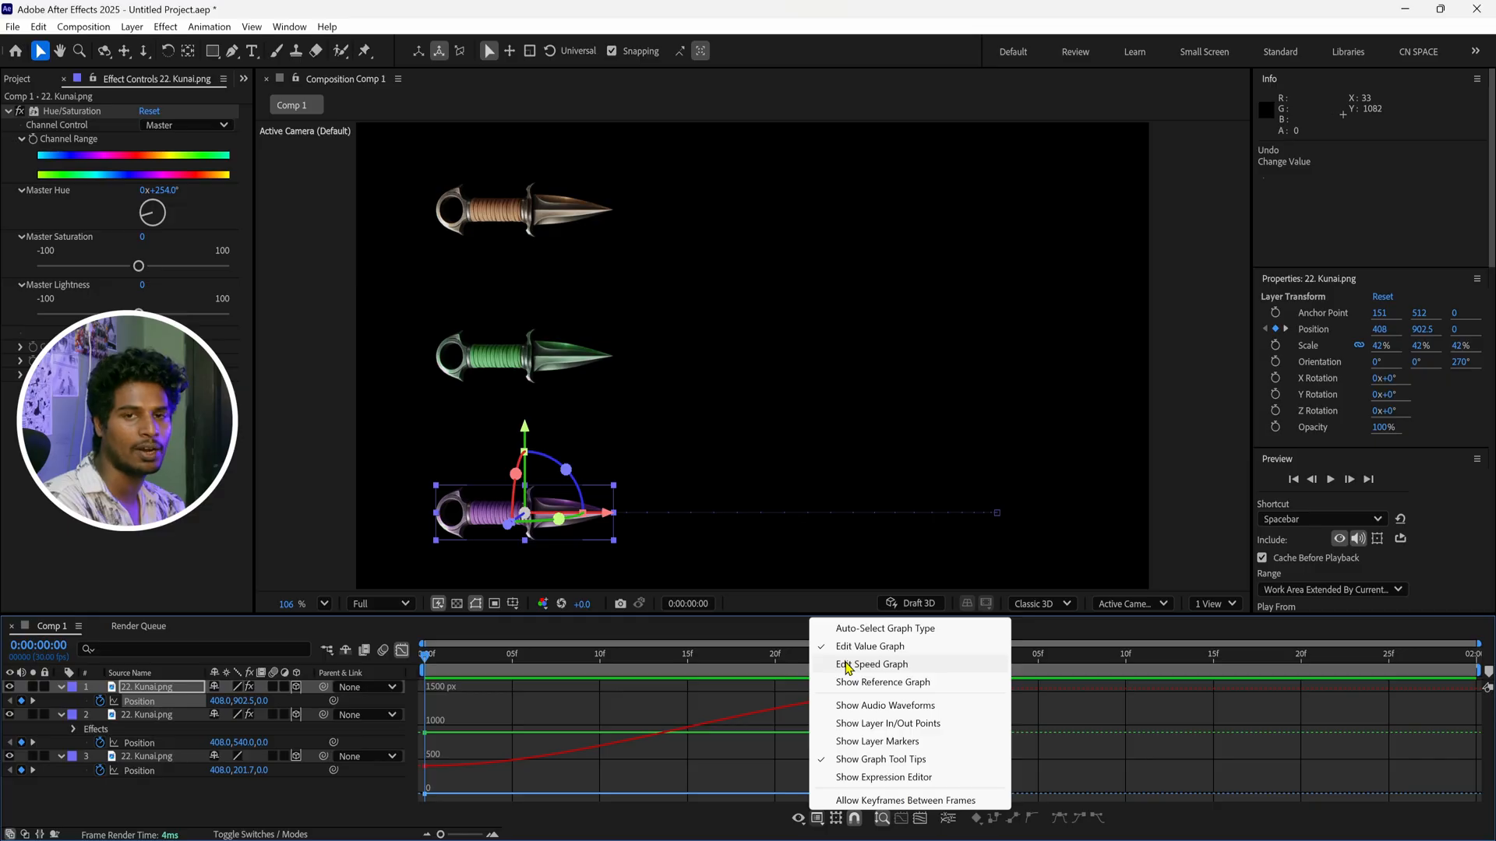
left_click(847, 667)
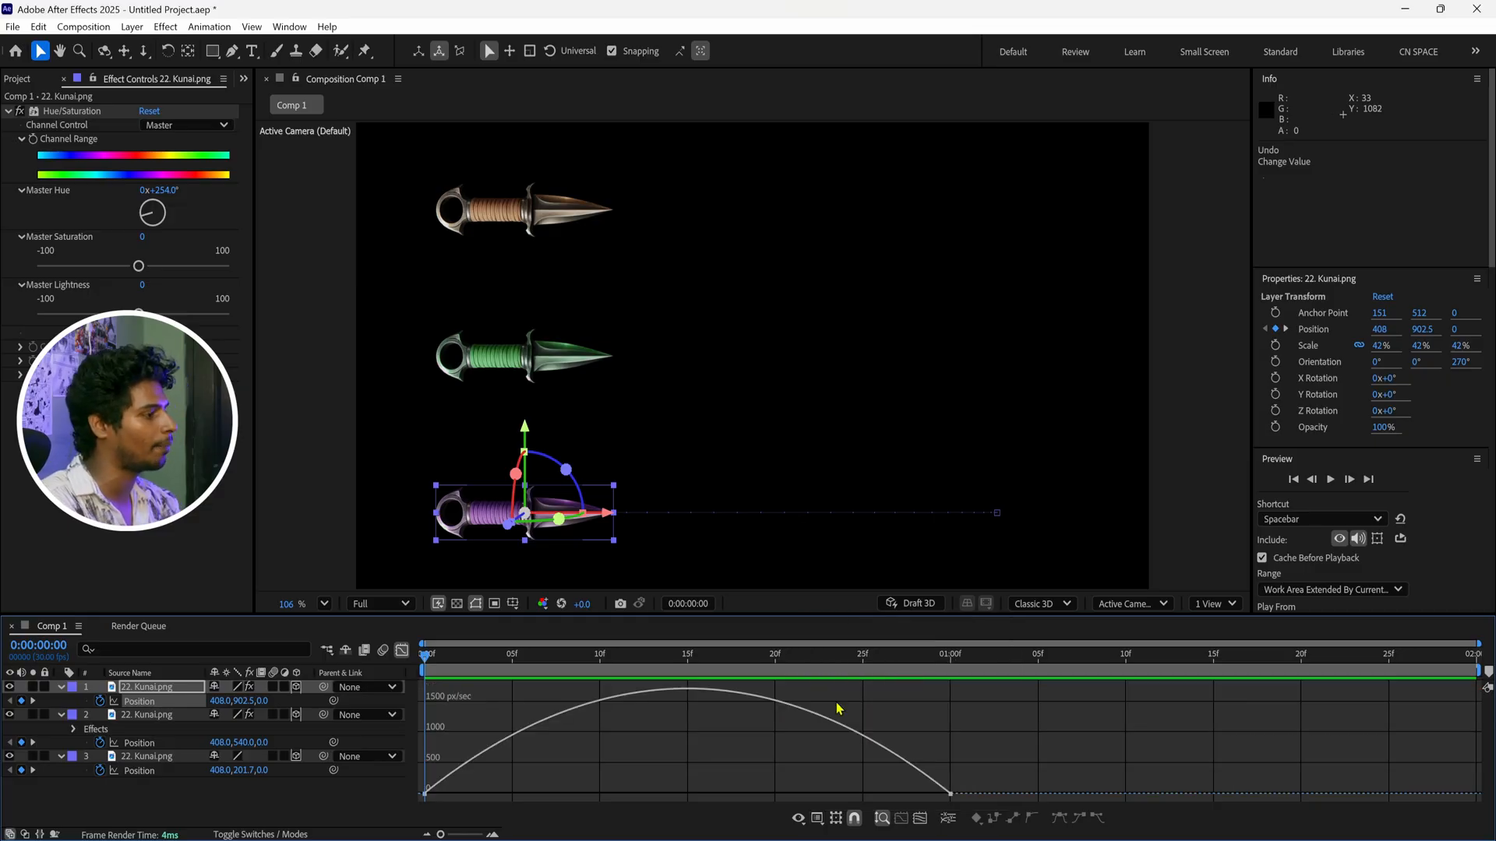
left_click(402, 650)
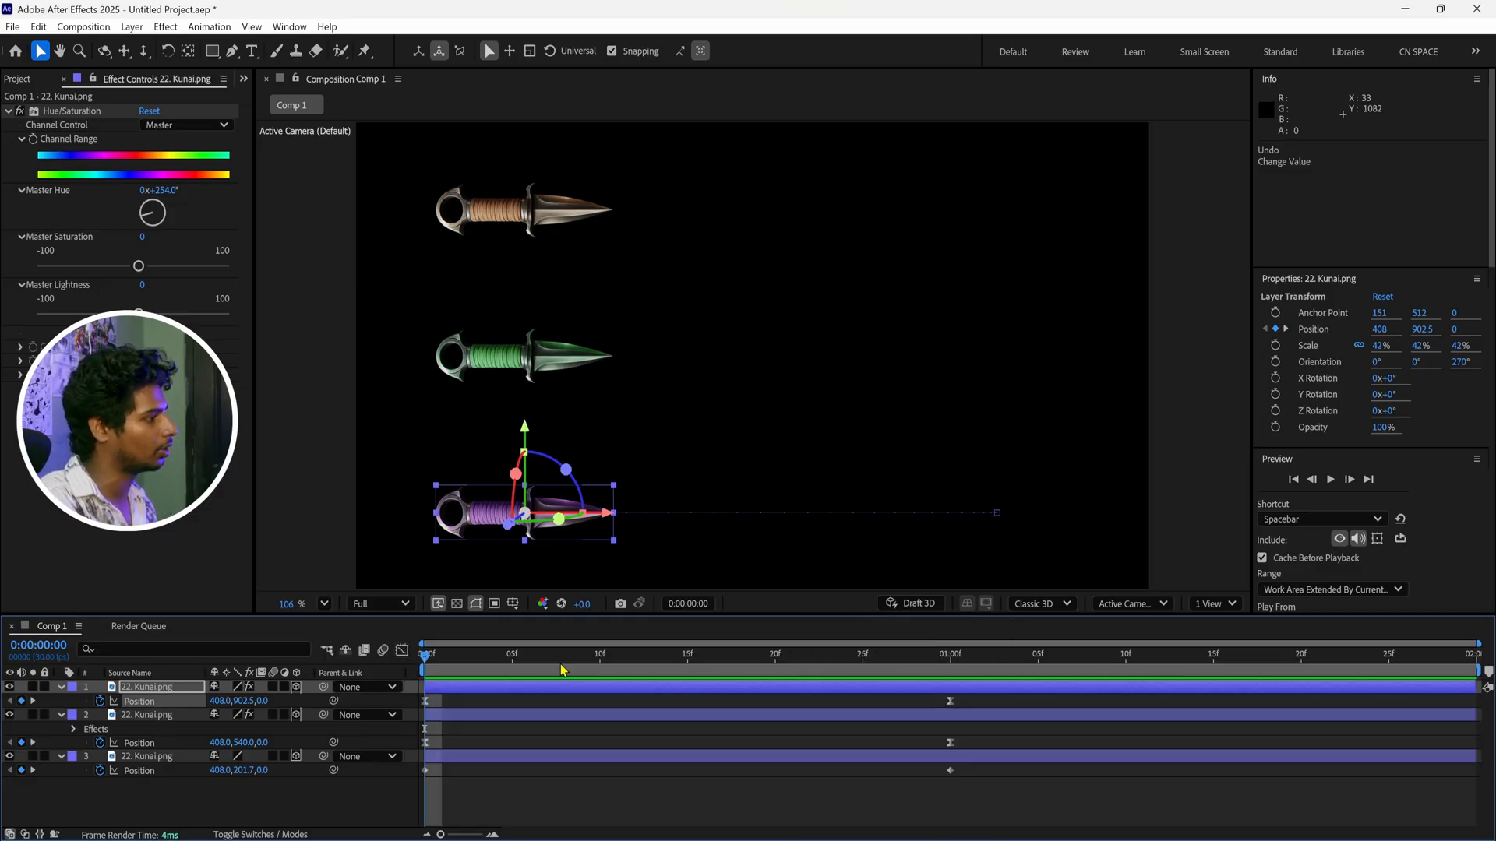
left_click_drag(978, 699, 371, 719)
left_click(402, 650)
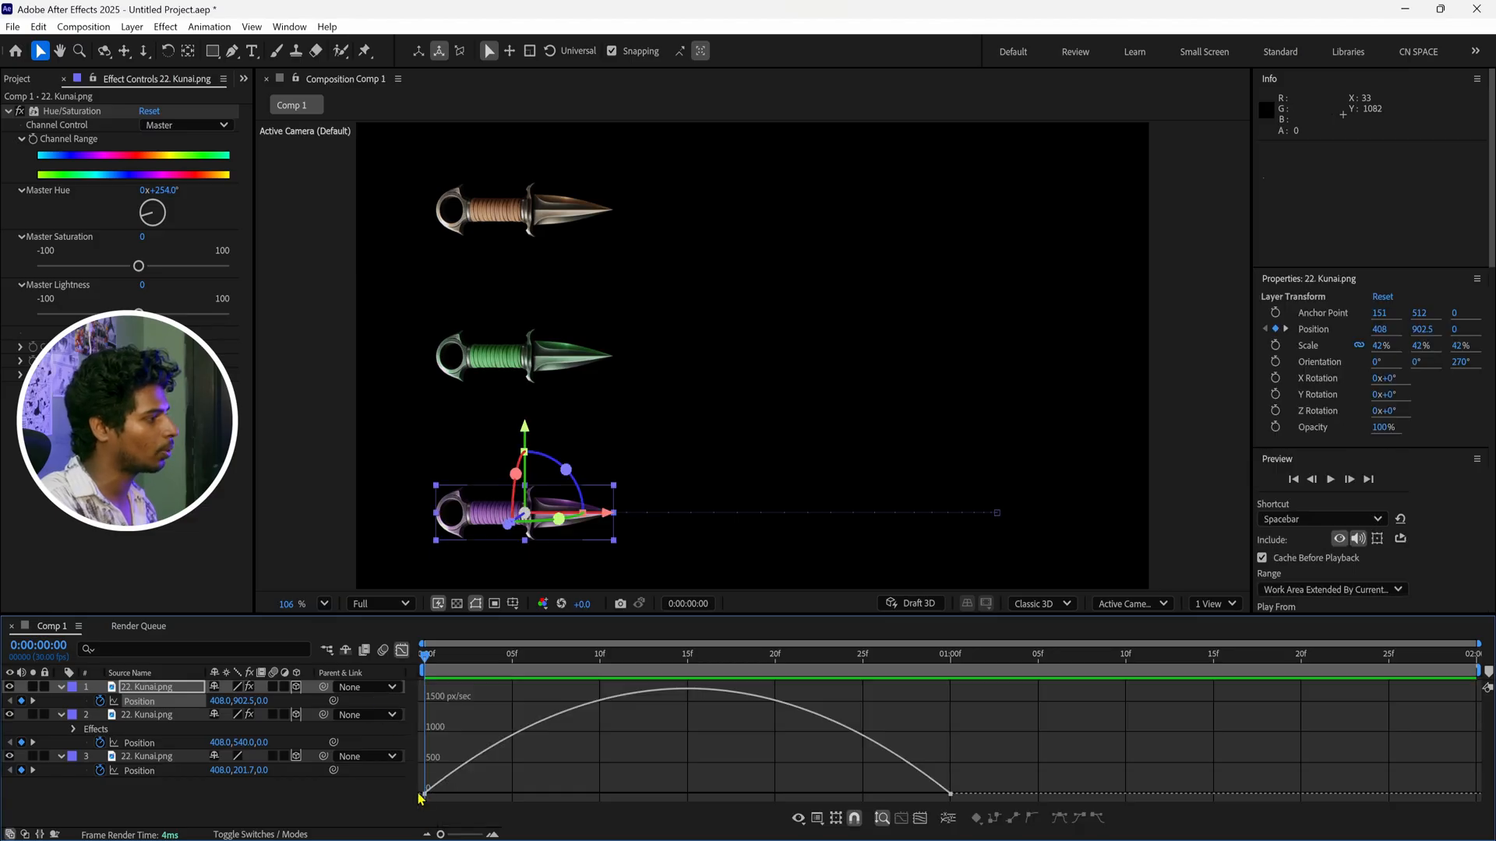
left_click_drag(1008, 761, 351, 733)
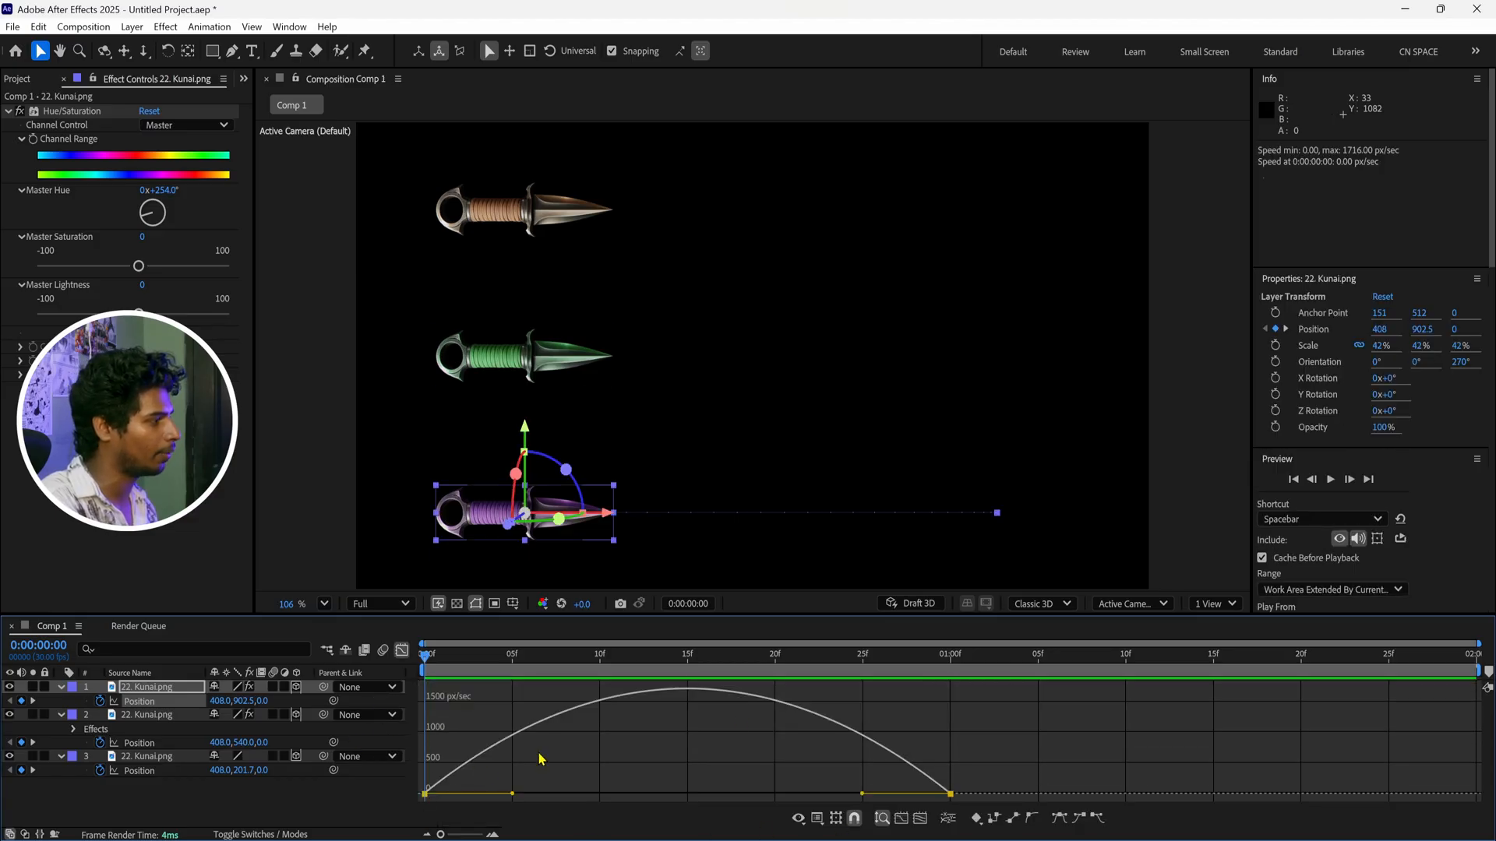
left_click_drag(849, 614, 854, 579)
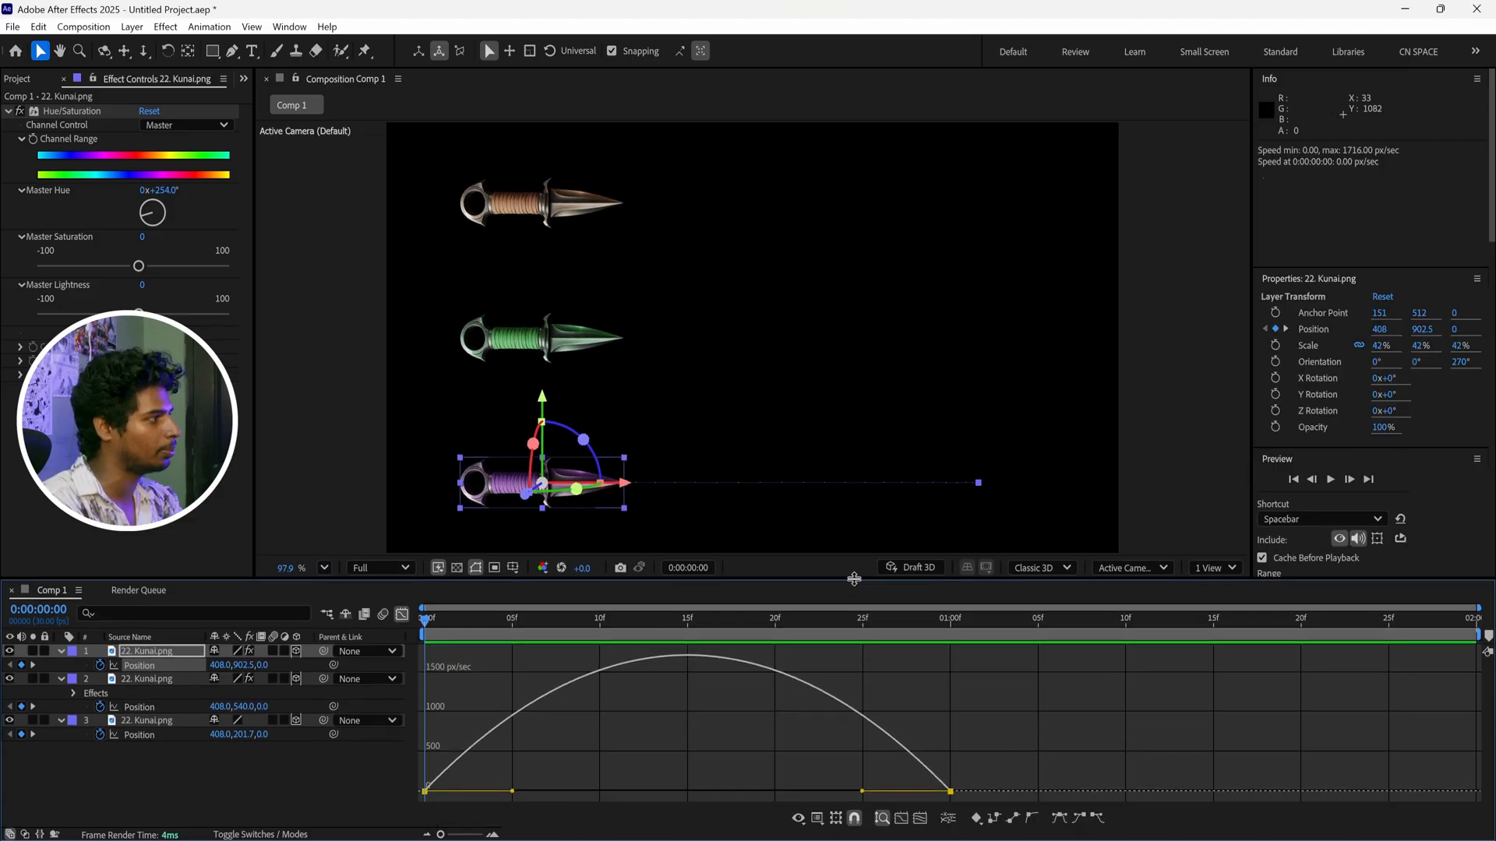
left_click(902, 825)
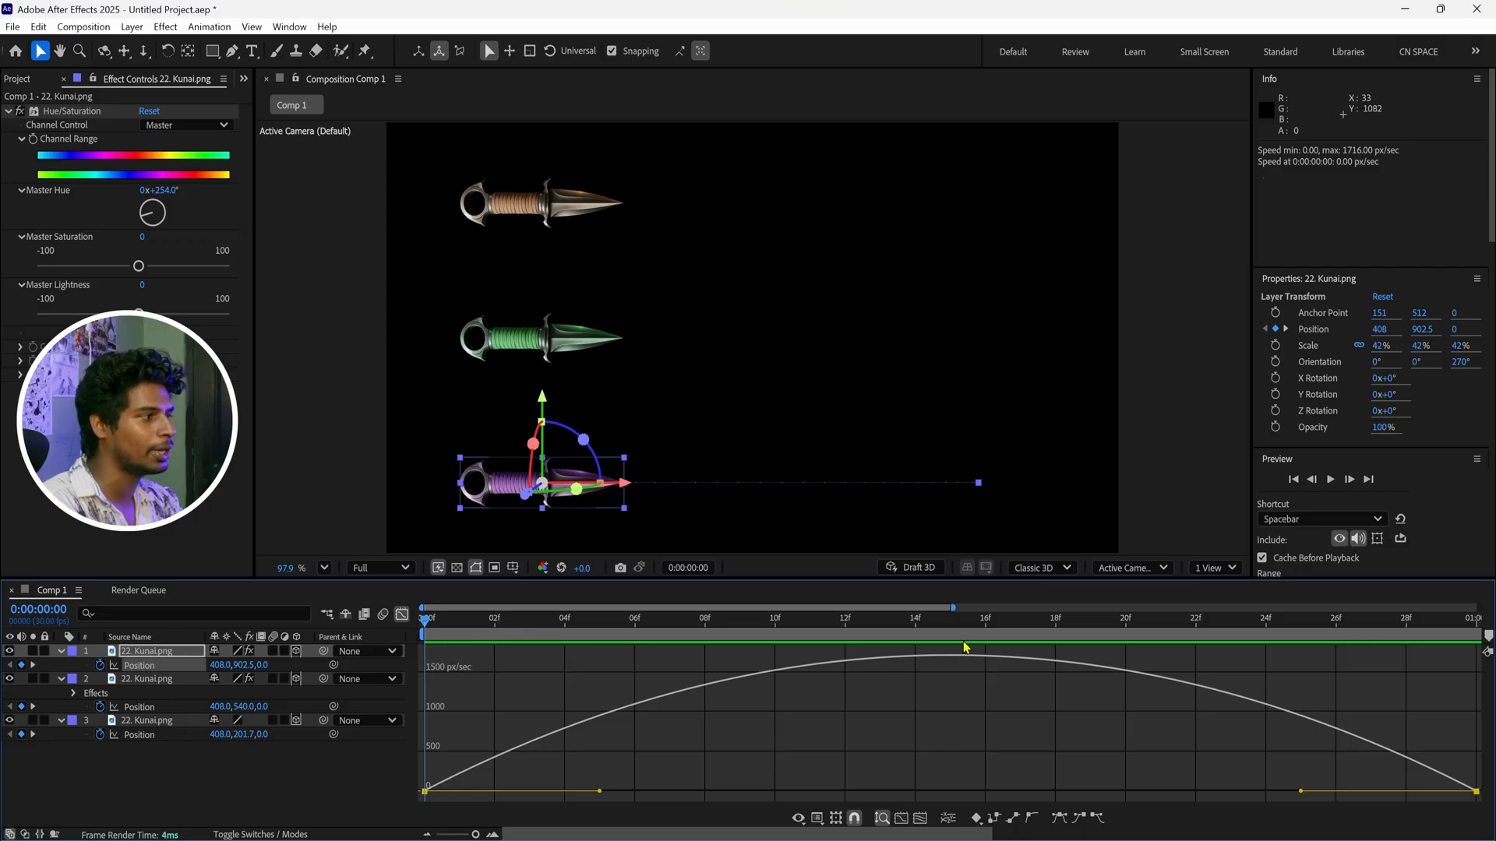
Extend the outgoing speed handle of the purple kunai's first position keyframe to frame 15
key("space")
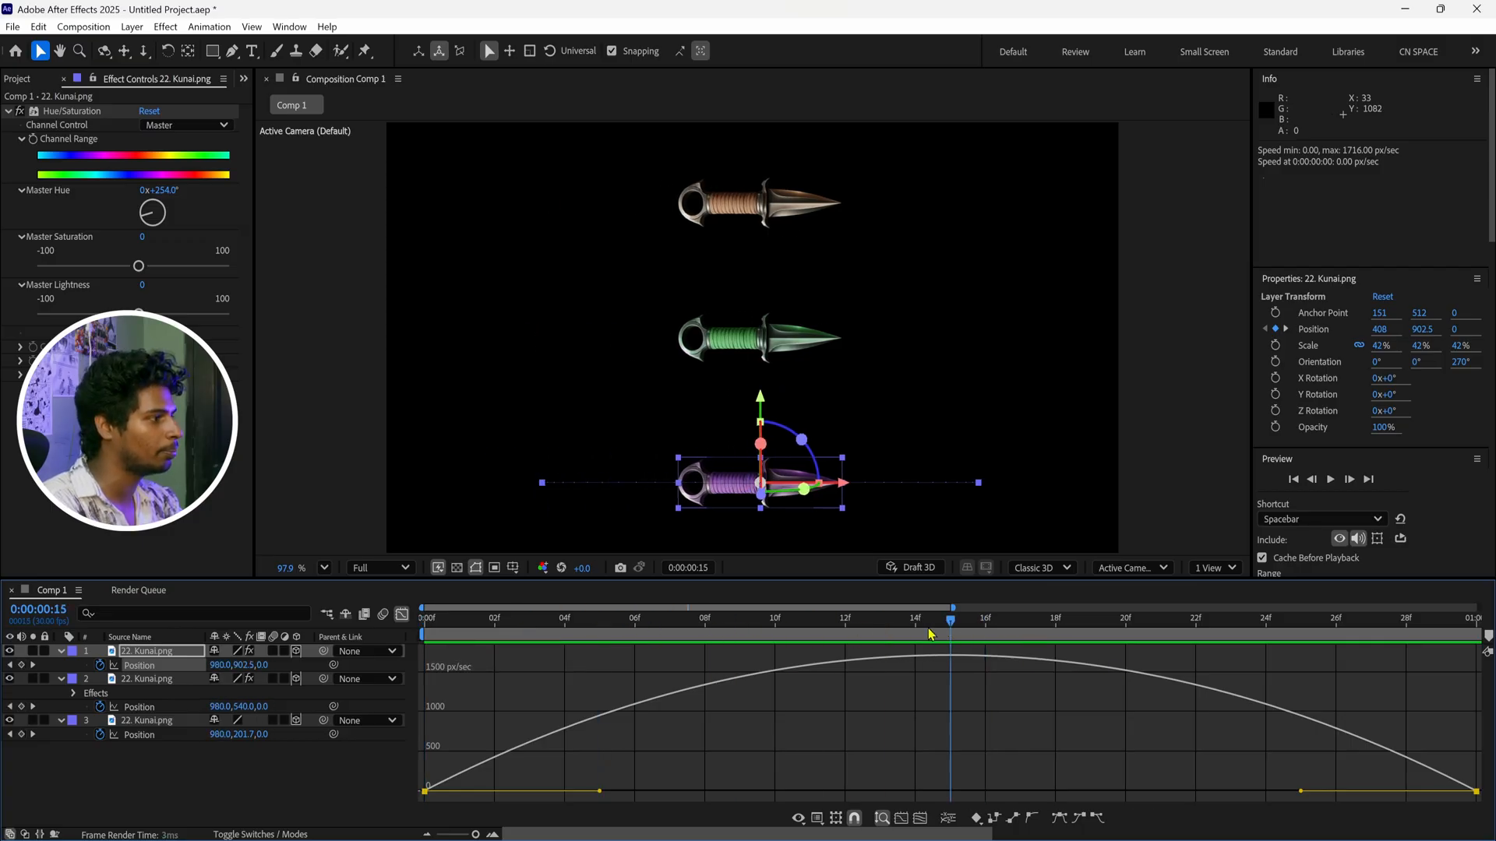
key("space")
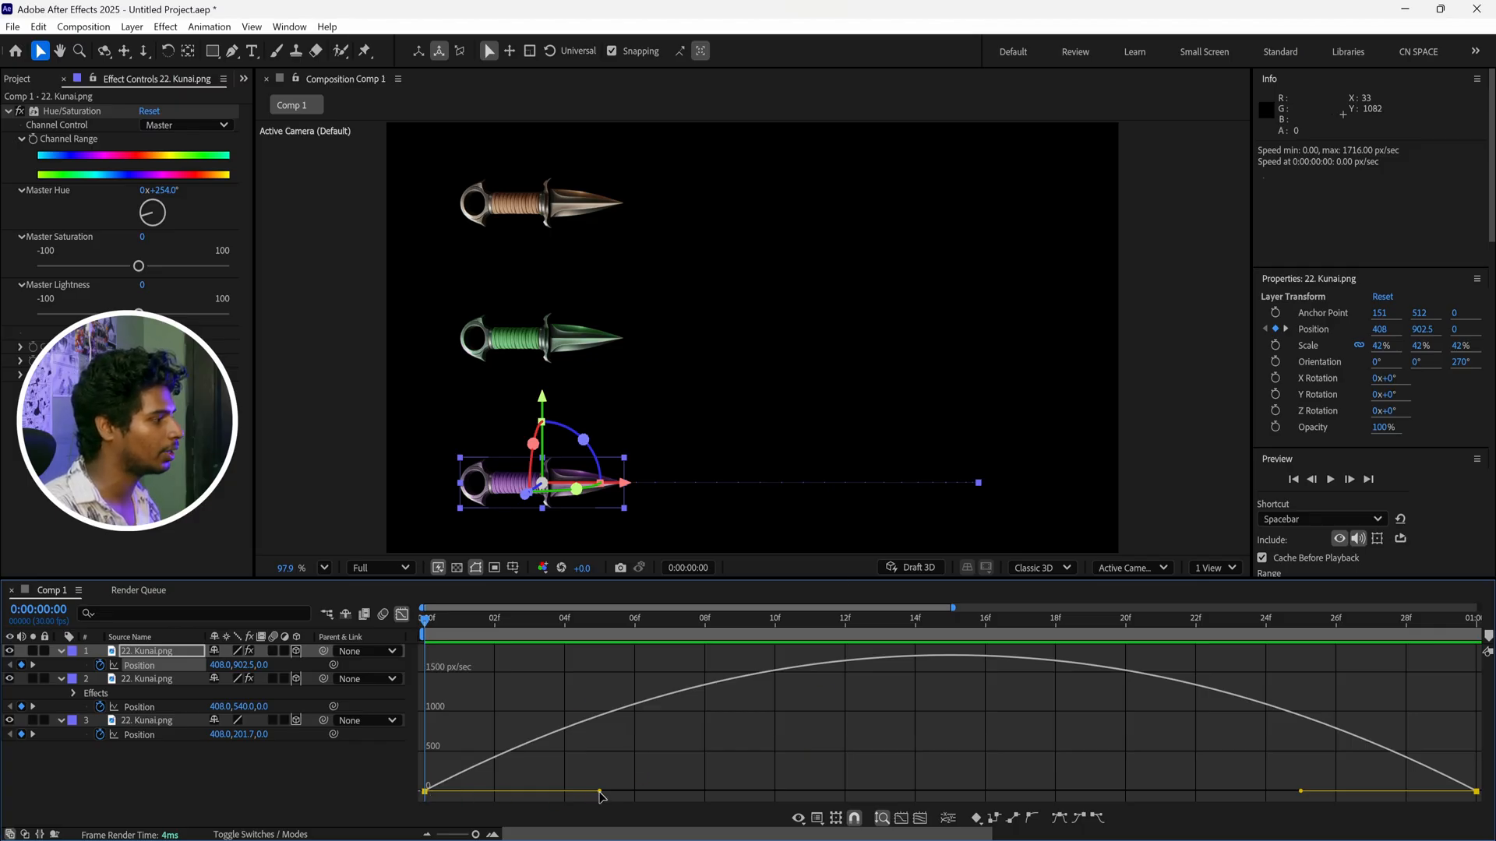
left_click_drag(600, 793, 1013, 797)
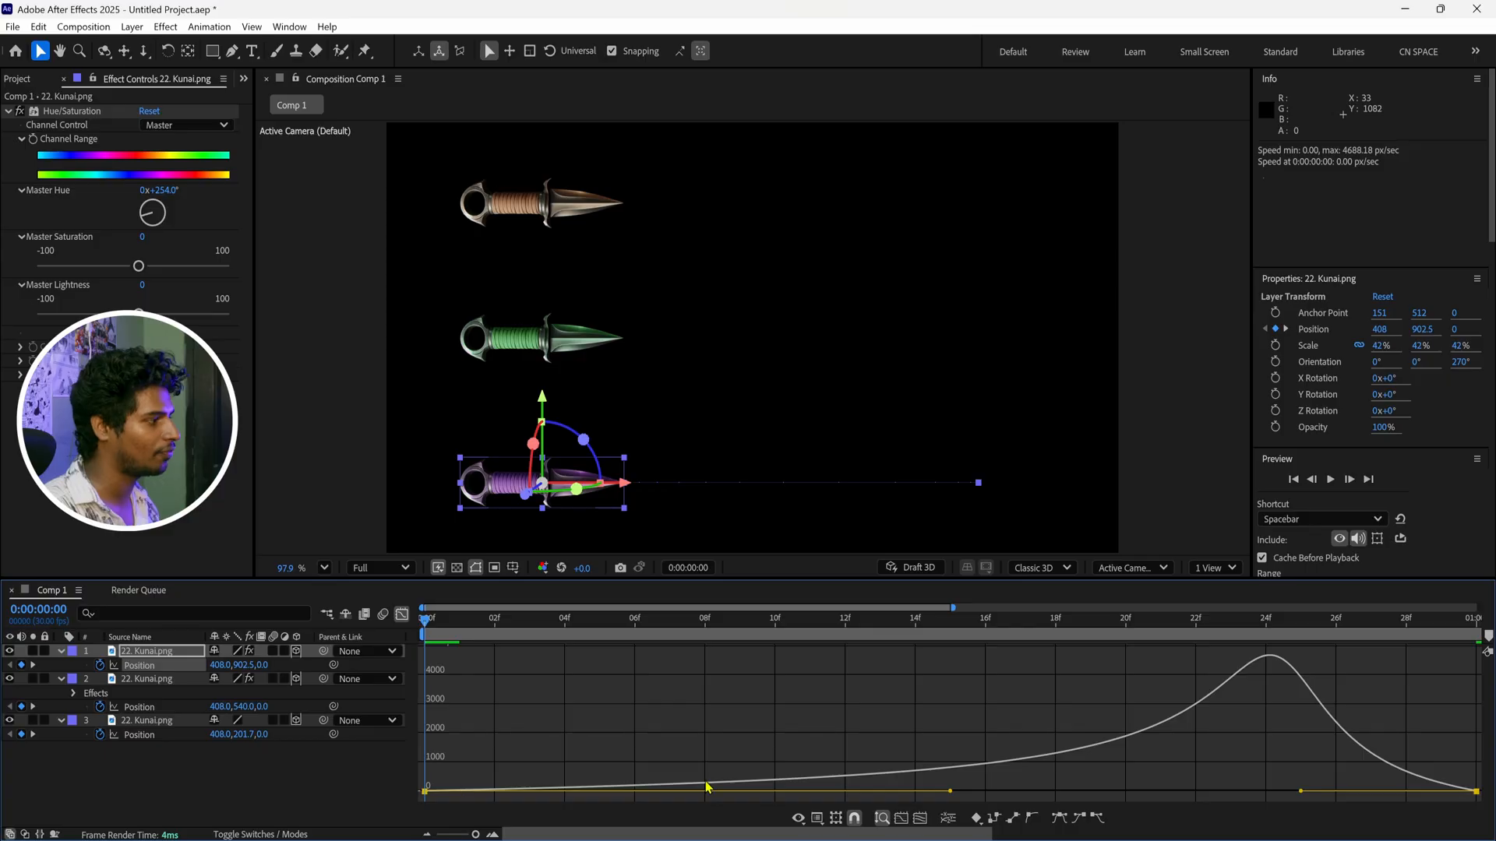
Preview the three kunai layers to compare the purple kunai's slow start with the linear and eased motion
key("space")
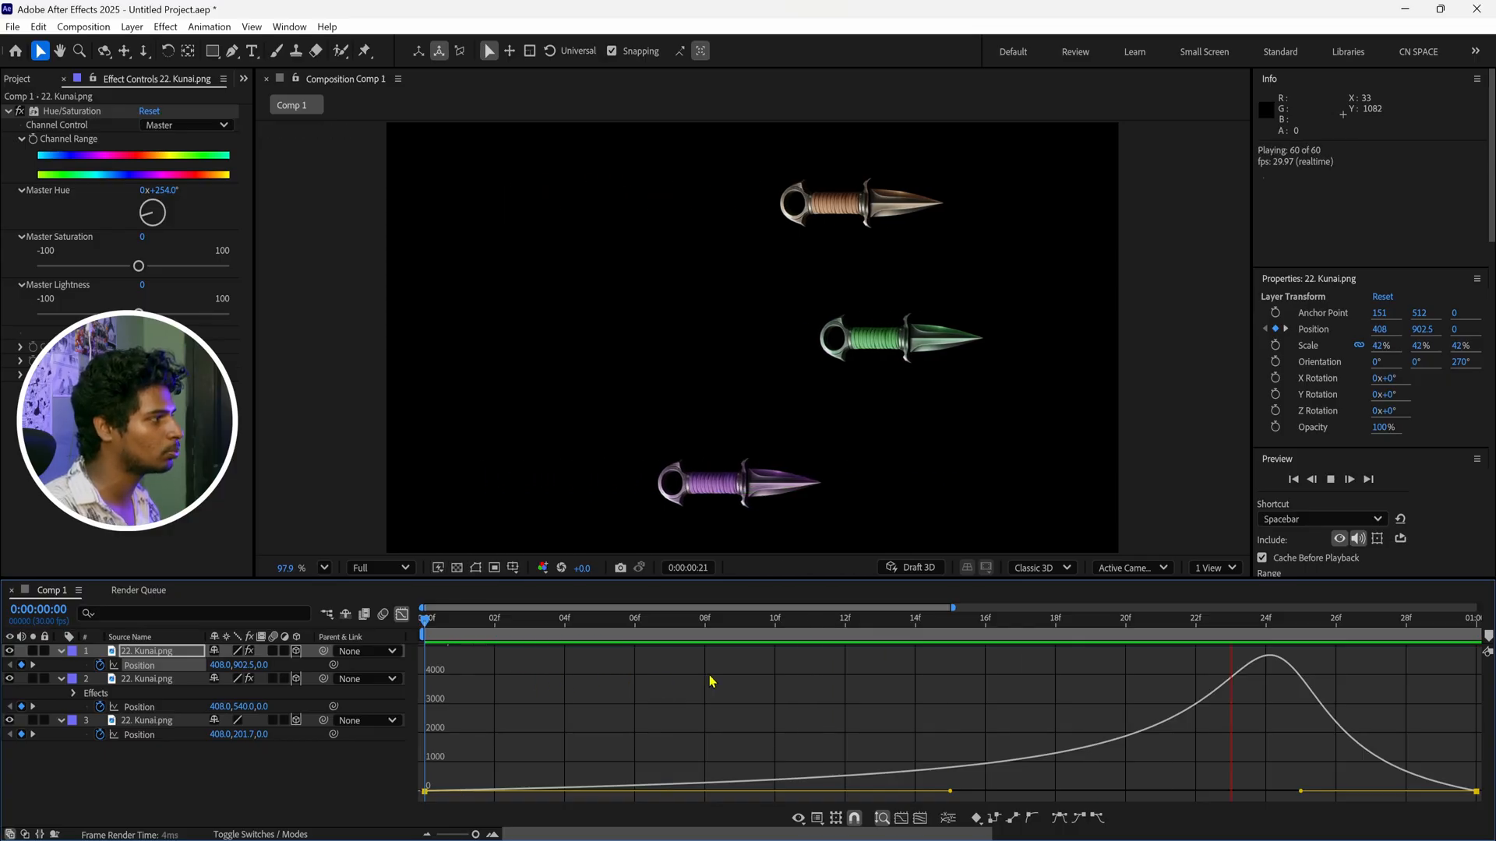
key("space")
key("space")
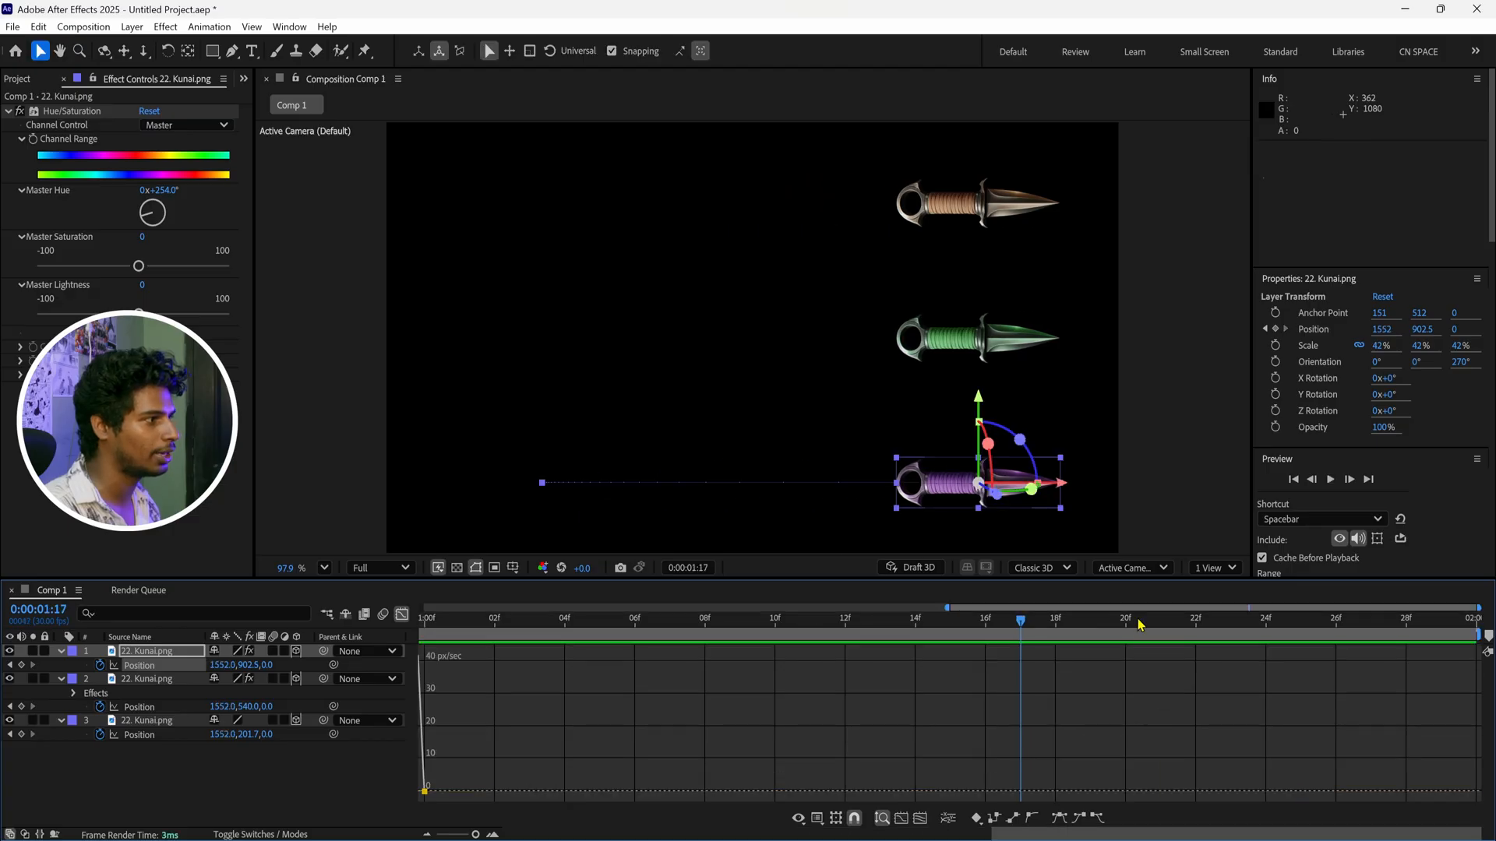
key("space")
key("shift+F3")
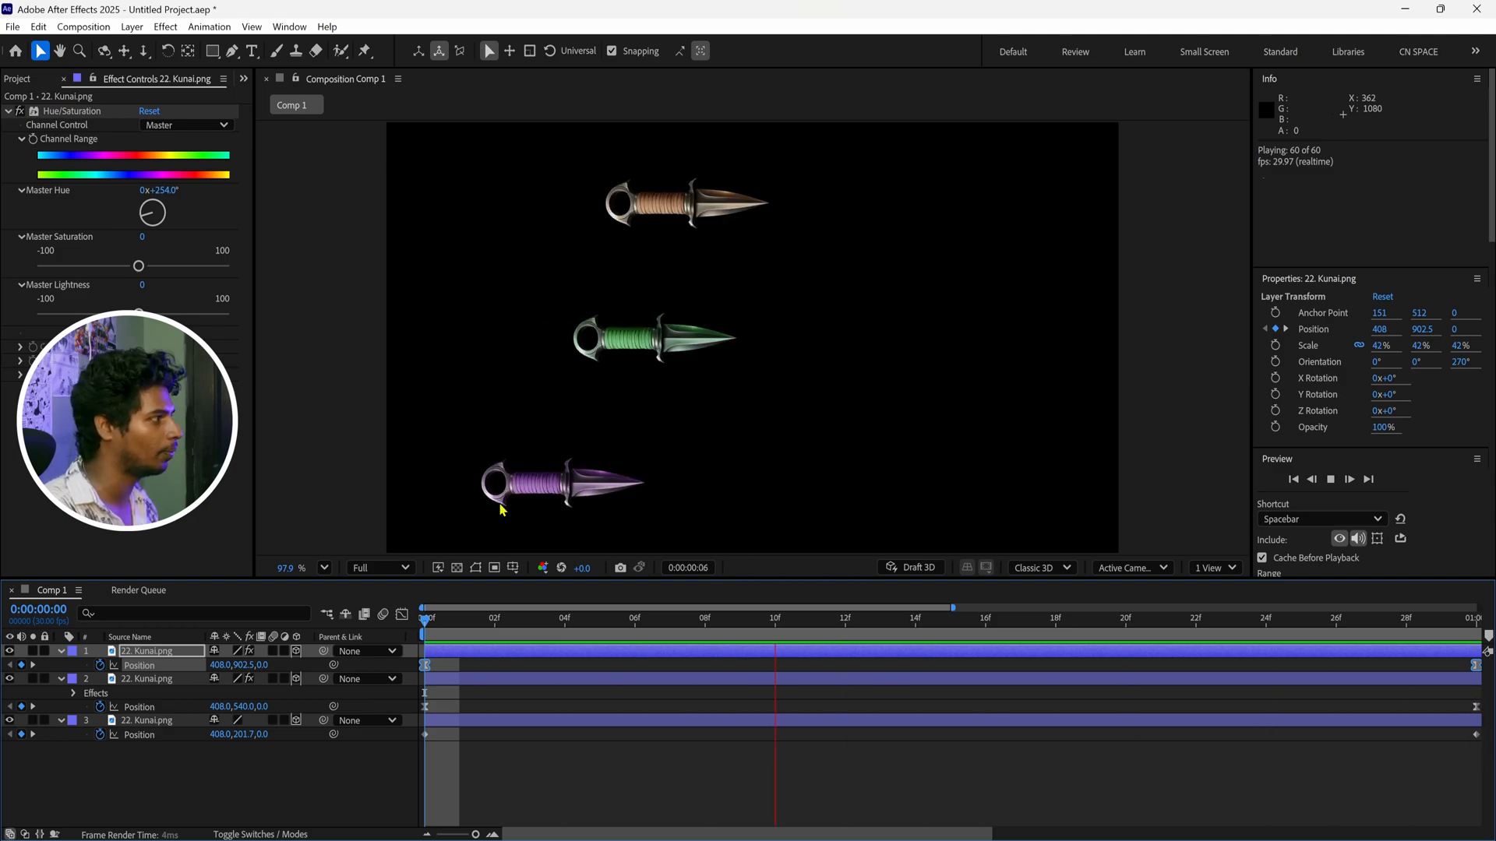
Extend the incoming speed handle of the purple kunai's last position keyframe back to frame 15 in the Graph Editor
left_click(401, 616)
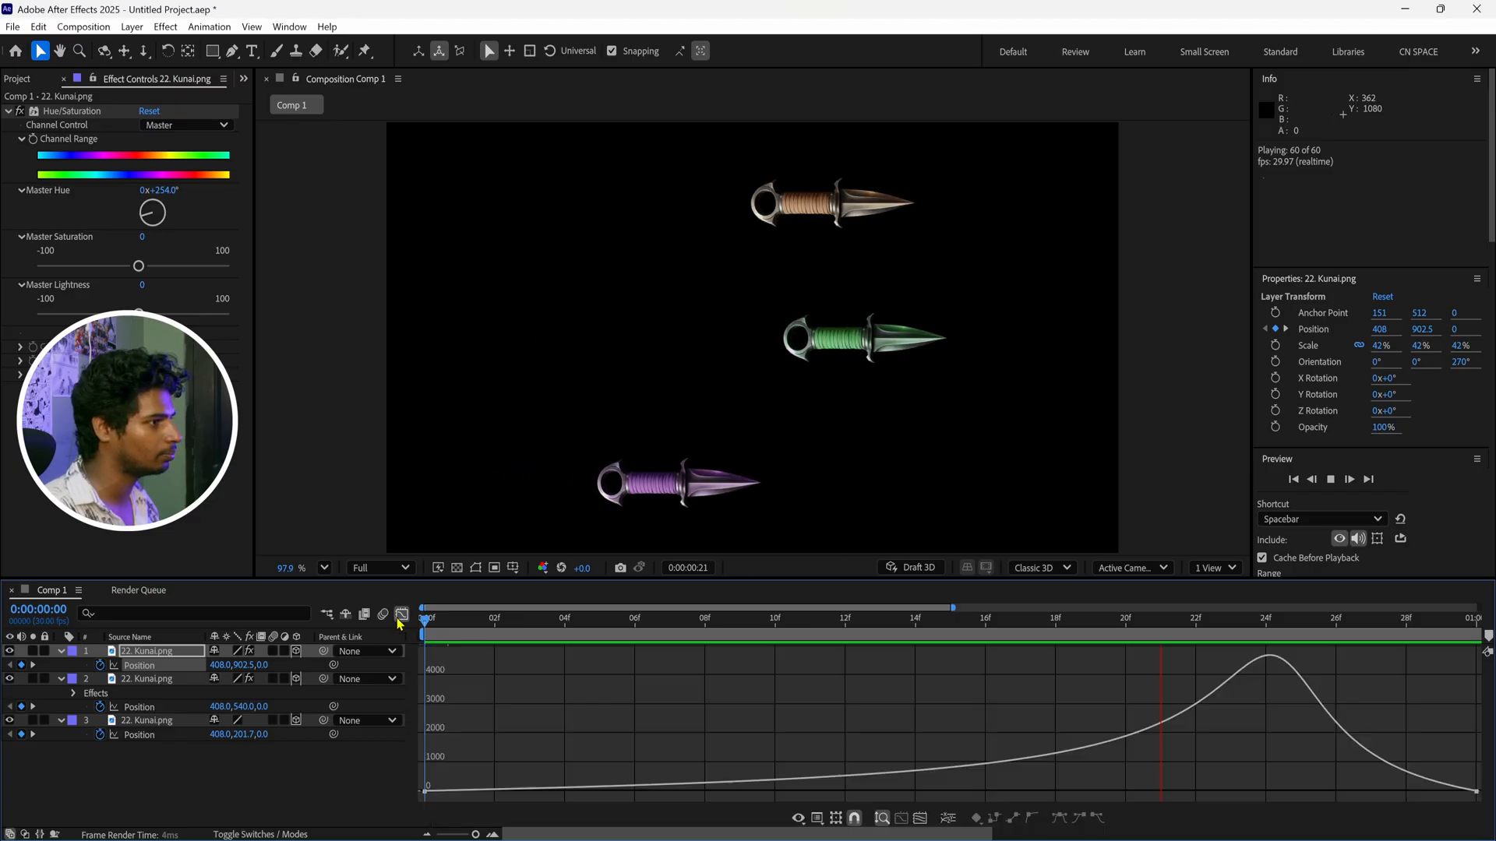
left_click(1294, 793)
left_click_drag(1300, 794, 952, 792)
Examine the speed peak at frame 15 and preview the purple kunai's motion against the other two layers
mouse_move(952, 637)
left_mouse_down()
mouse_move(918, 637)
mouse_move(945, 637)
left_mouse_up()
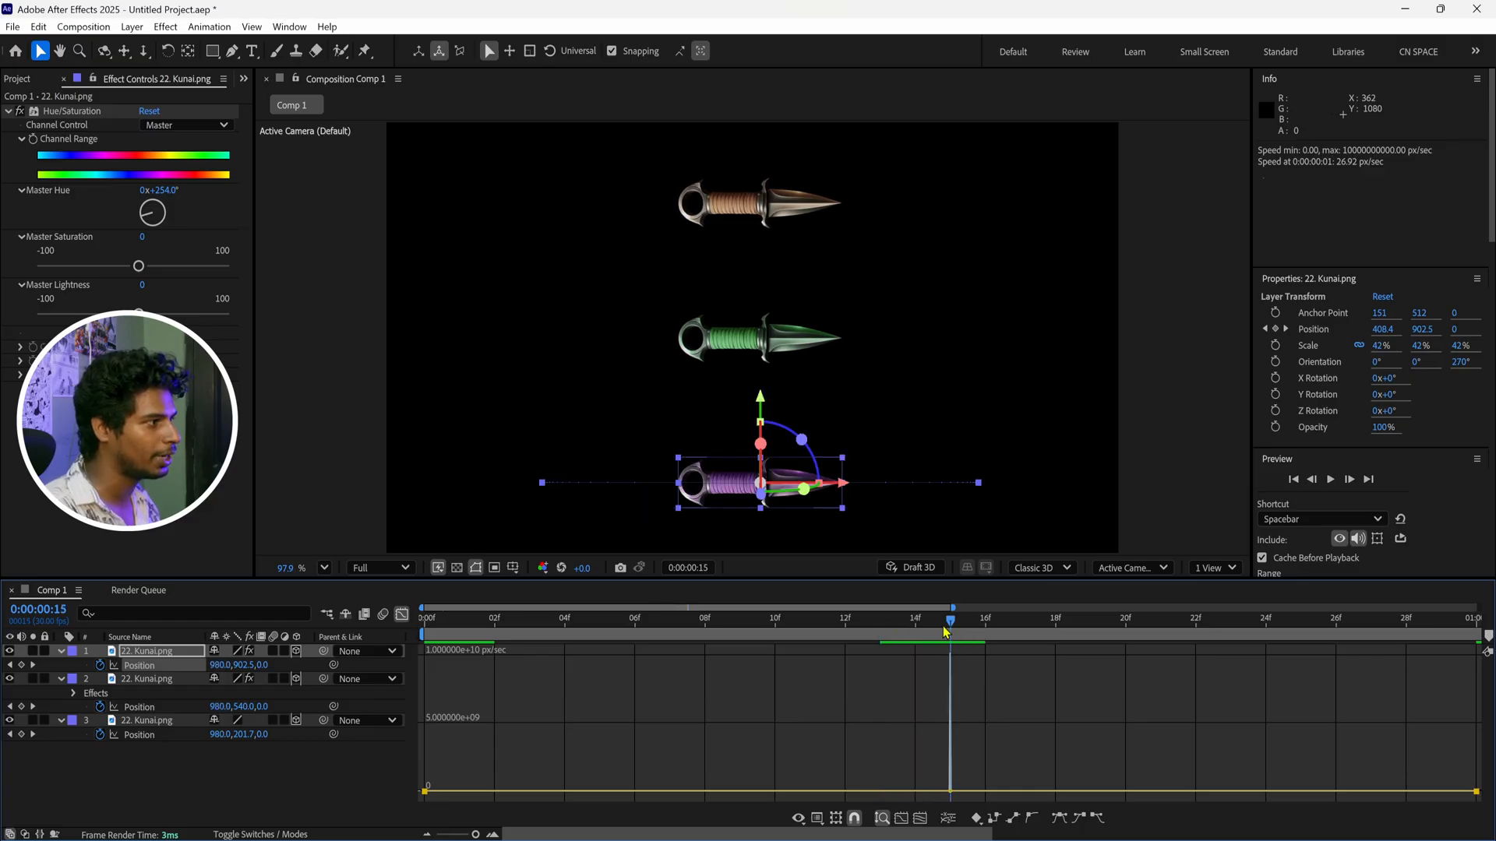
key("space")
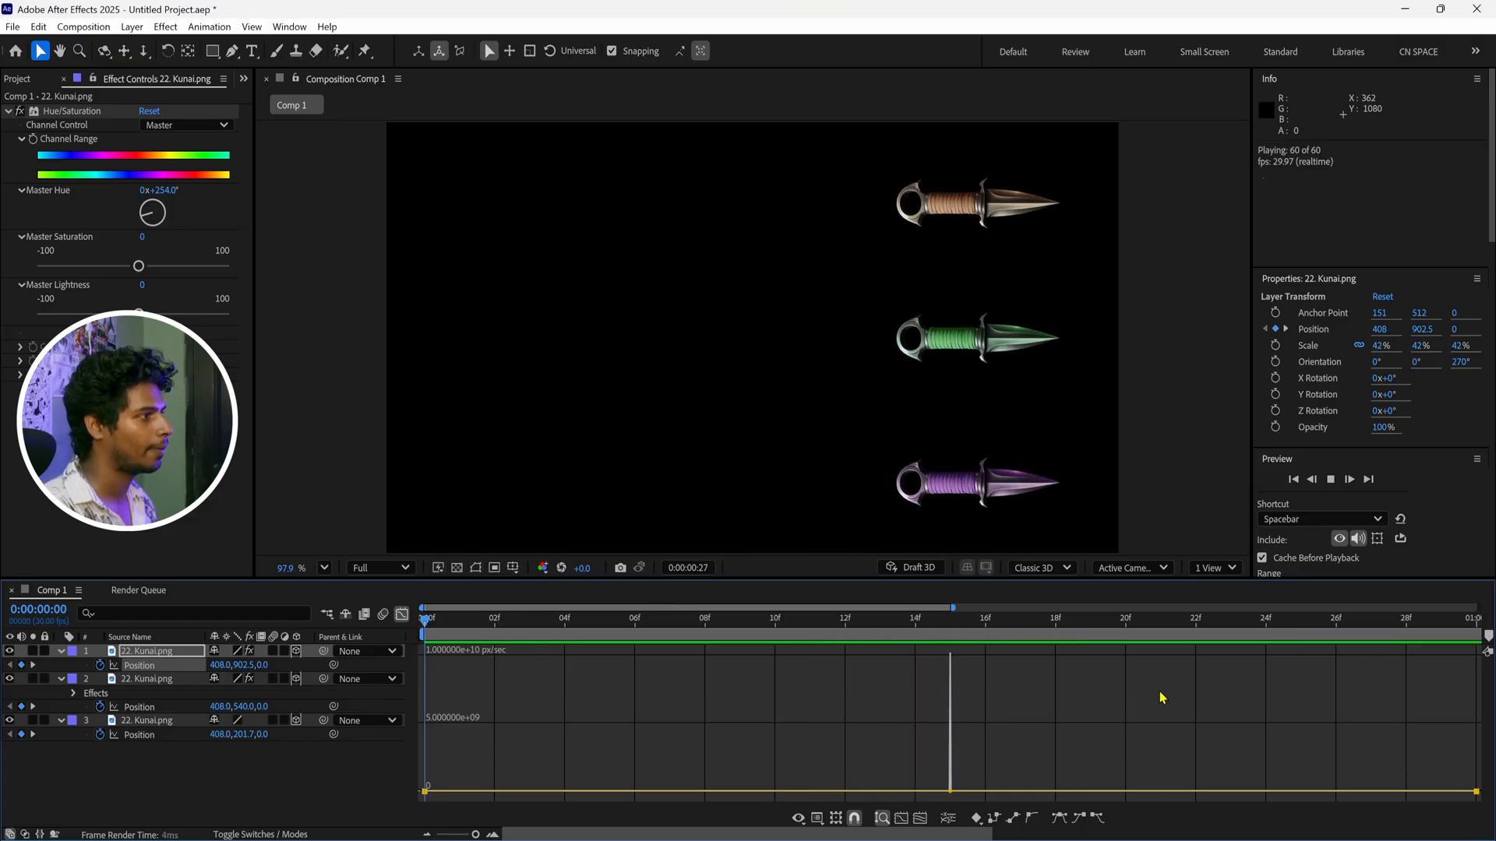
key("space")
key("space")
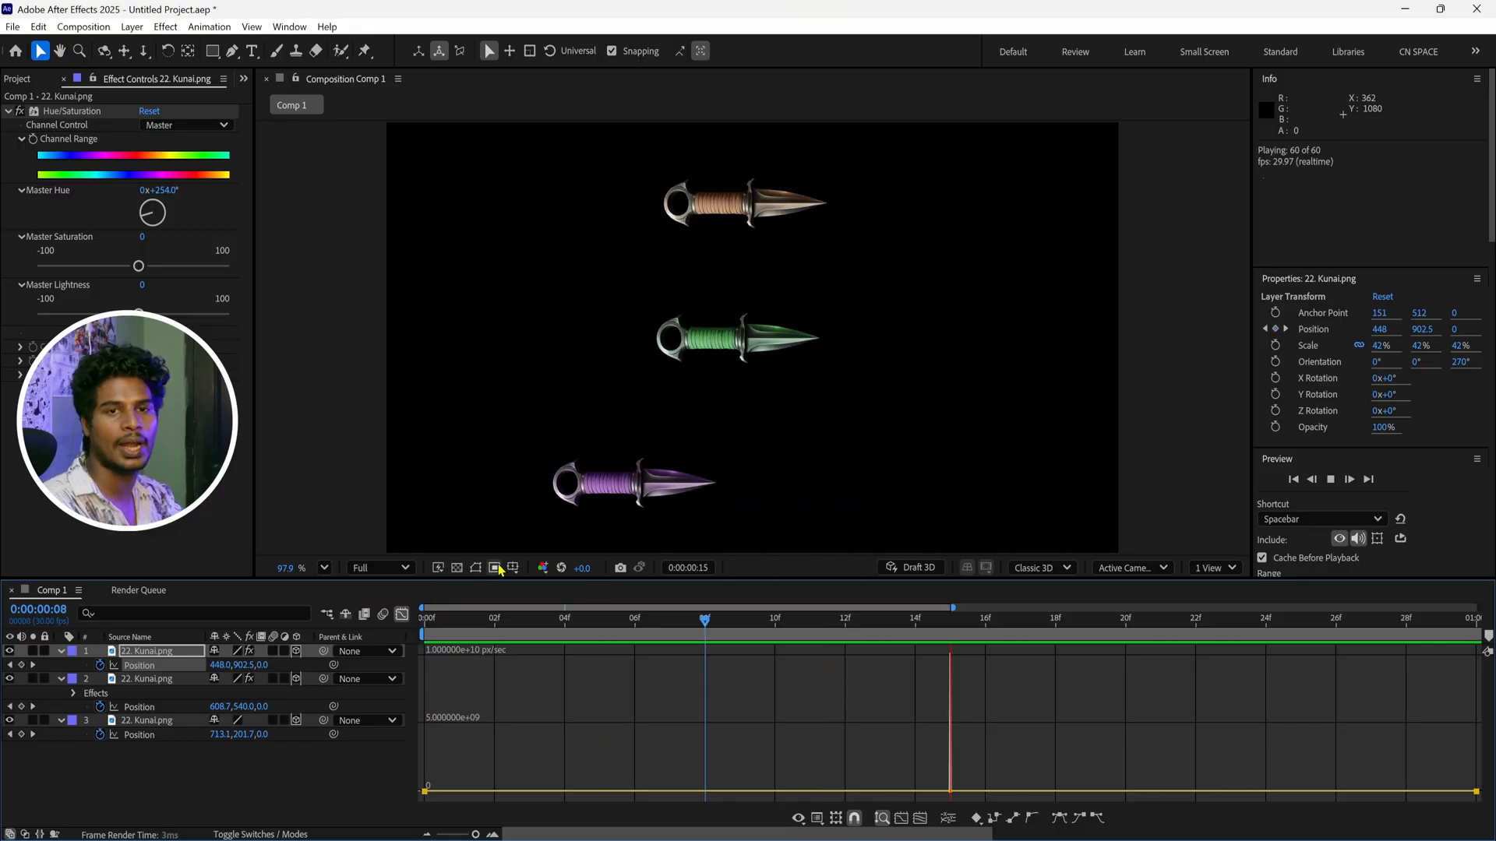
key("space")
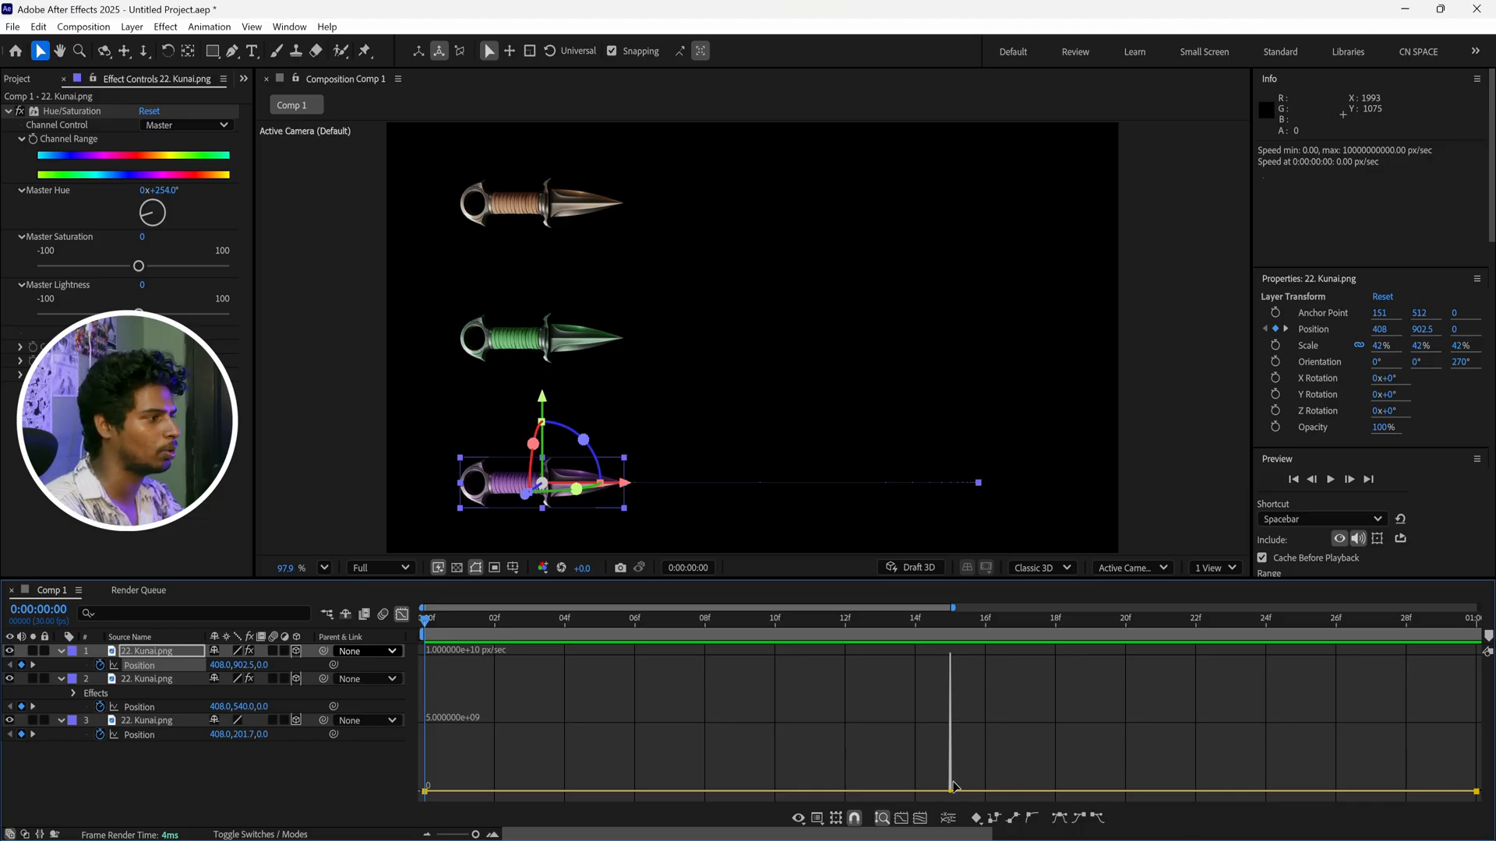
Reapply Easy Ease to the purple kunai's keyframes, extend the last keyframe's handle to frame 15 and collapse the first keyframe's handle
left_click(1058, 819)
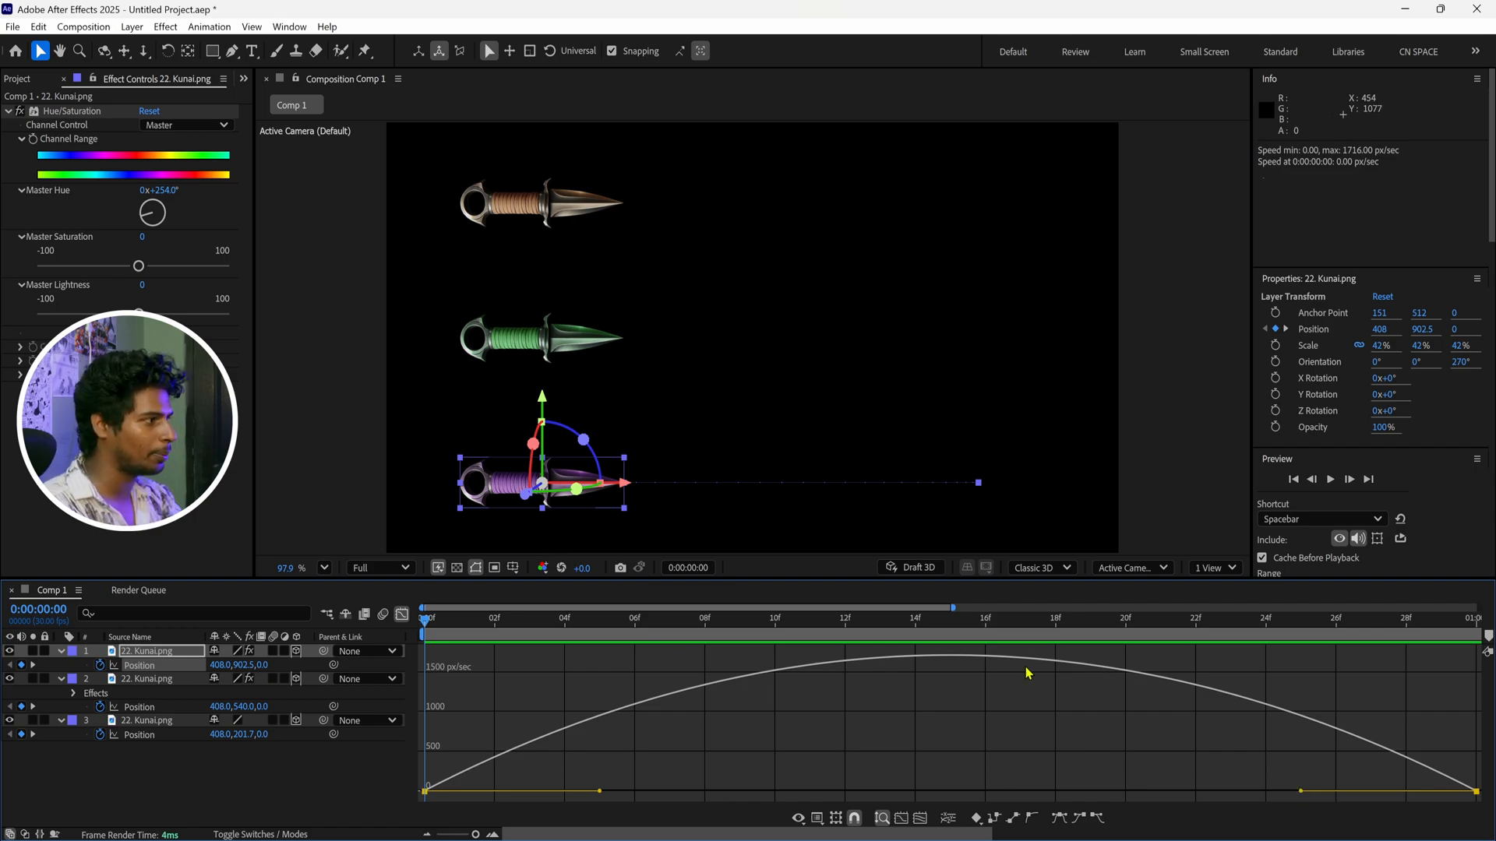
left_click_drag(1305, 793, 830, 793)
left_click_drag(600, 791, 427, 792)
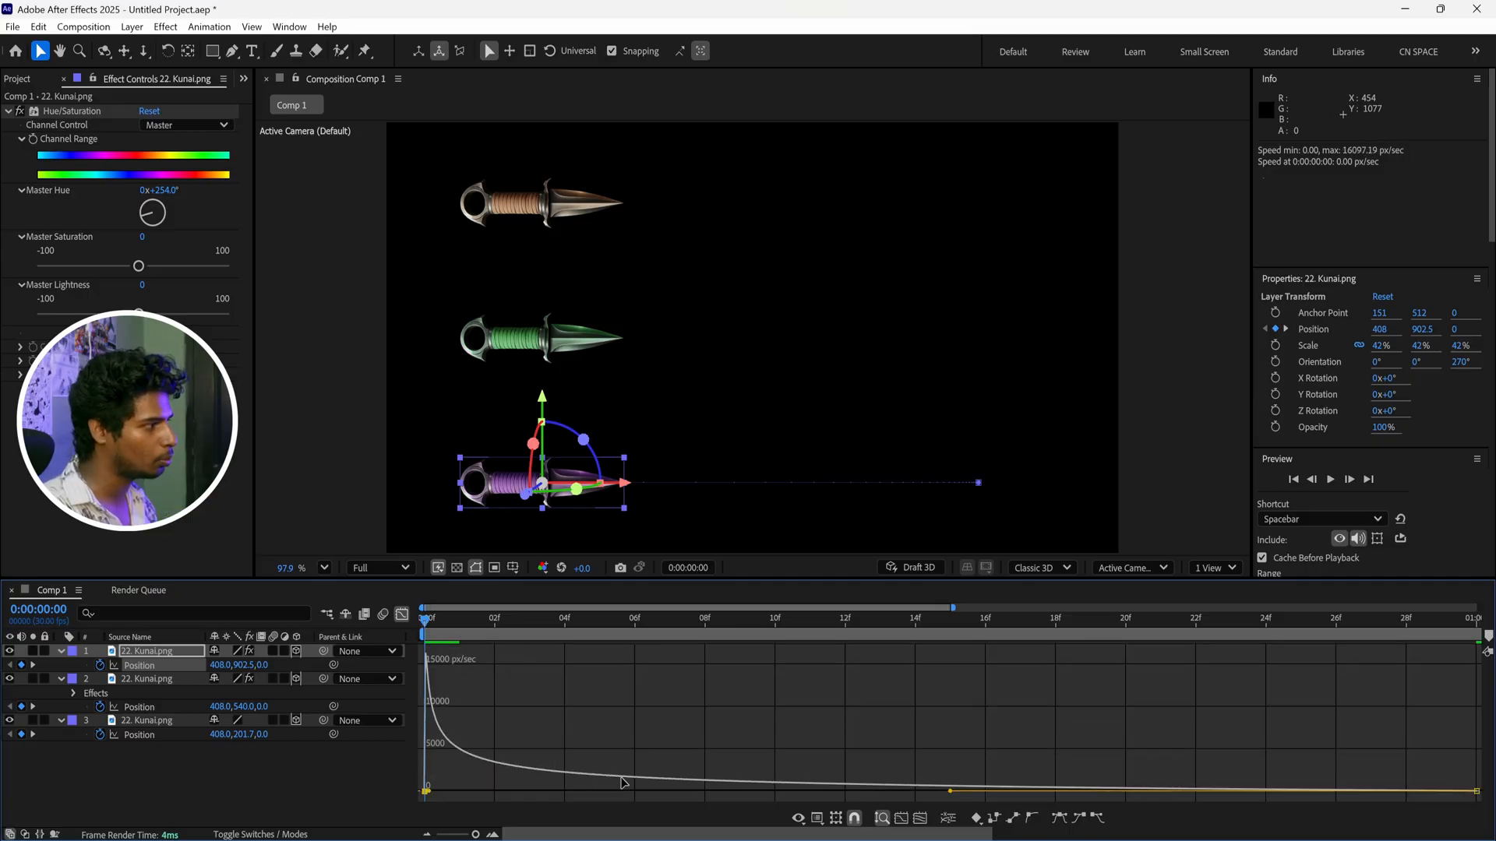
Preview the purple kunai's fast-start and mid-peak speed curves against the linear and eased kunai layers
key("space")
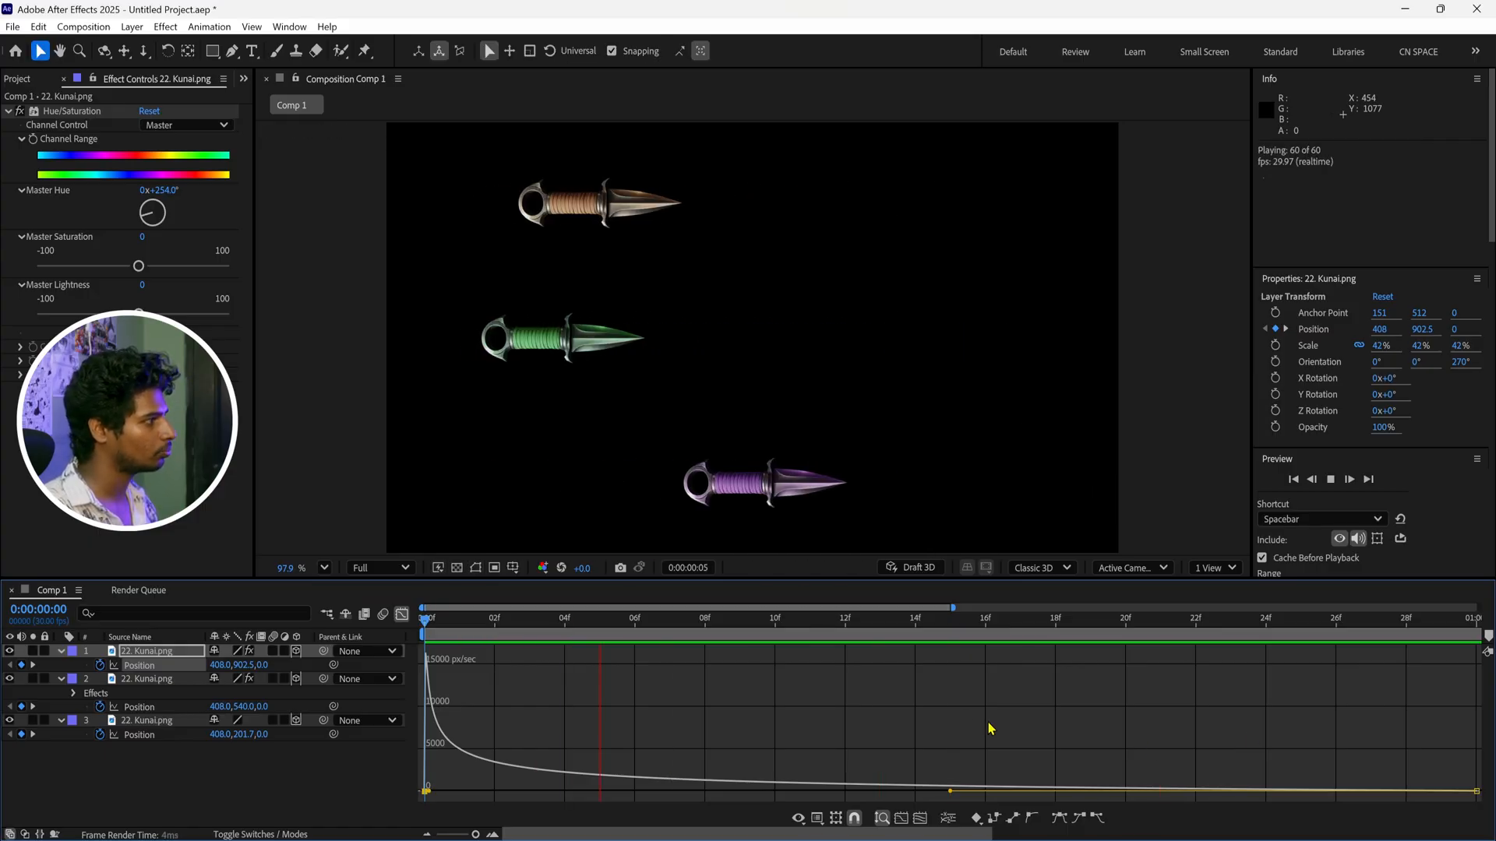
key("space")
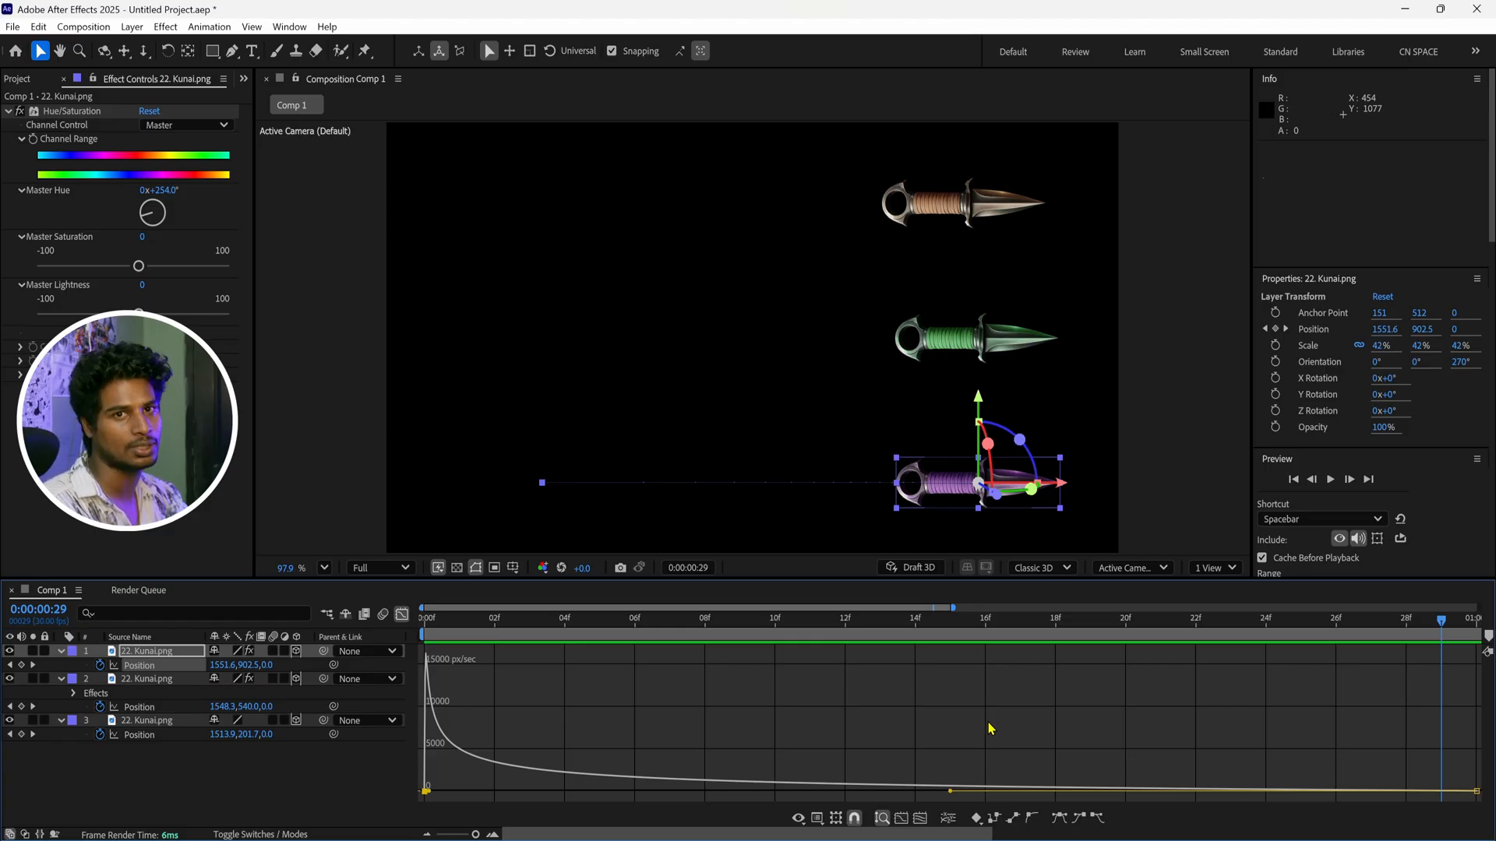
key("space")
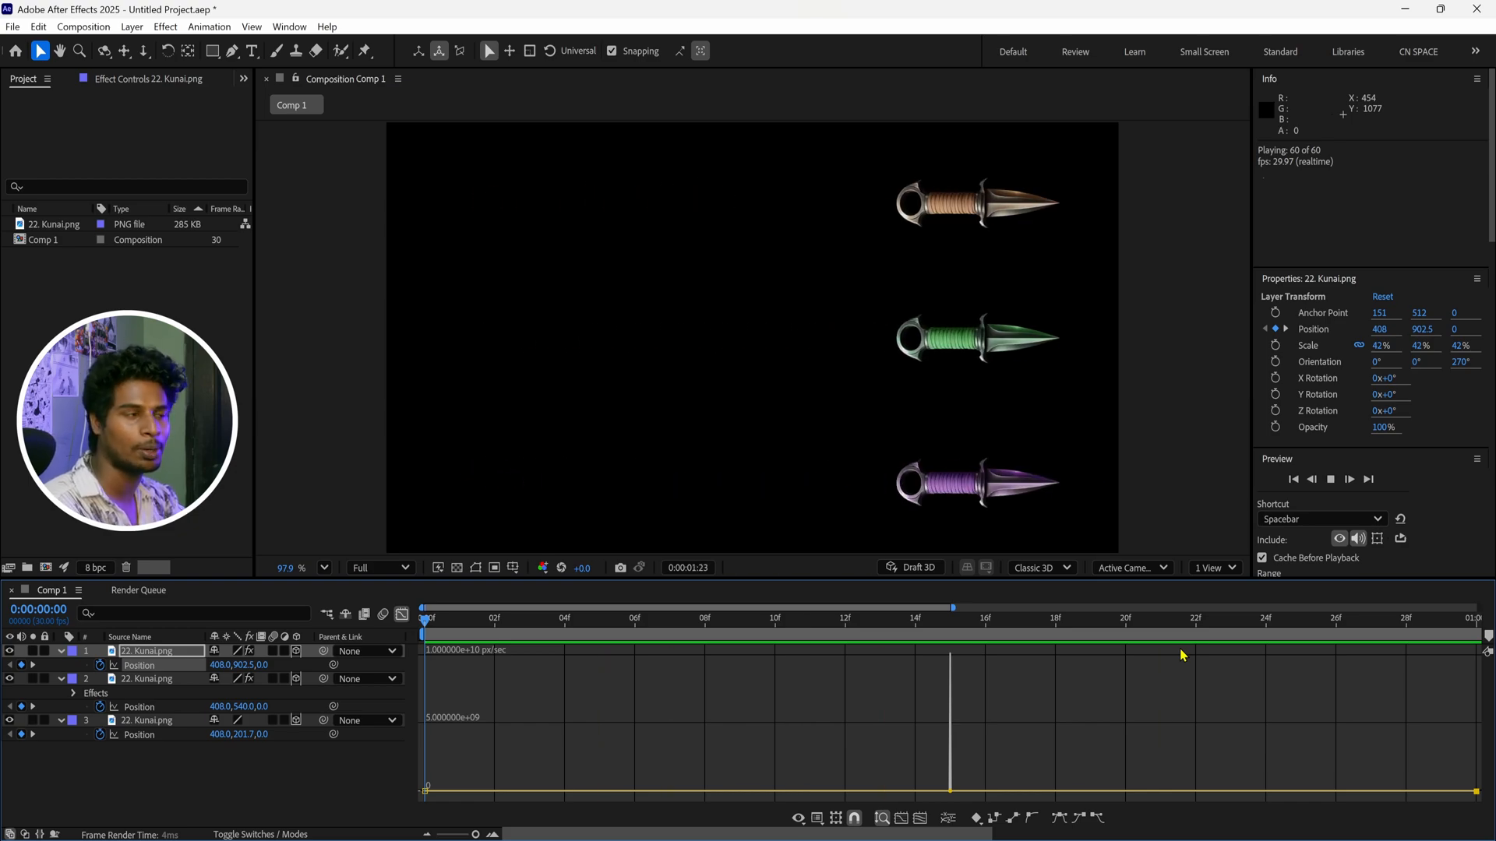
key("space")
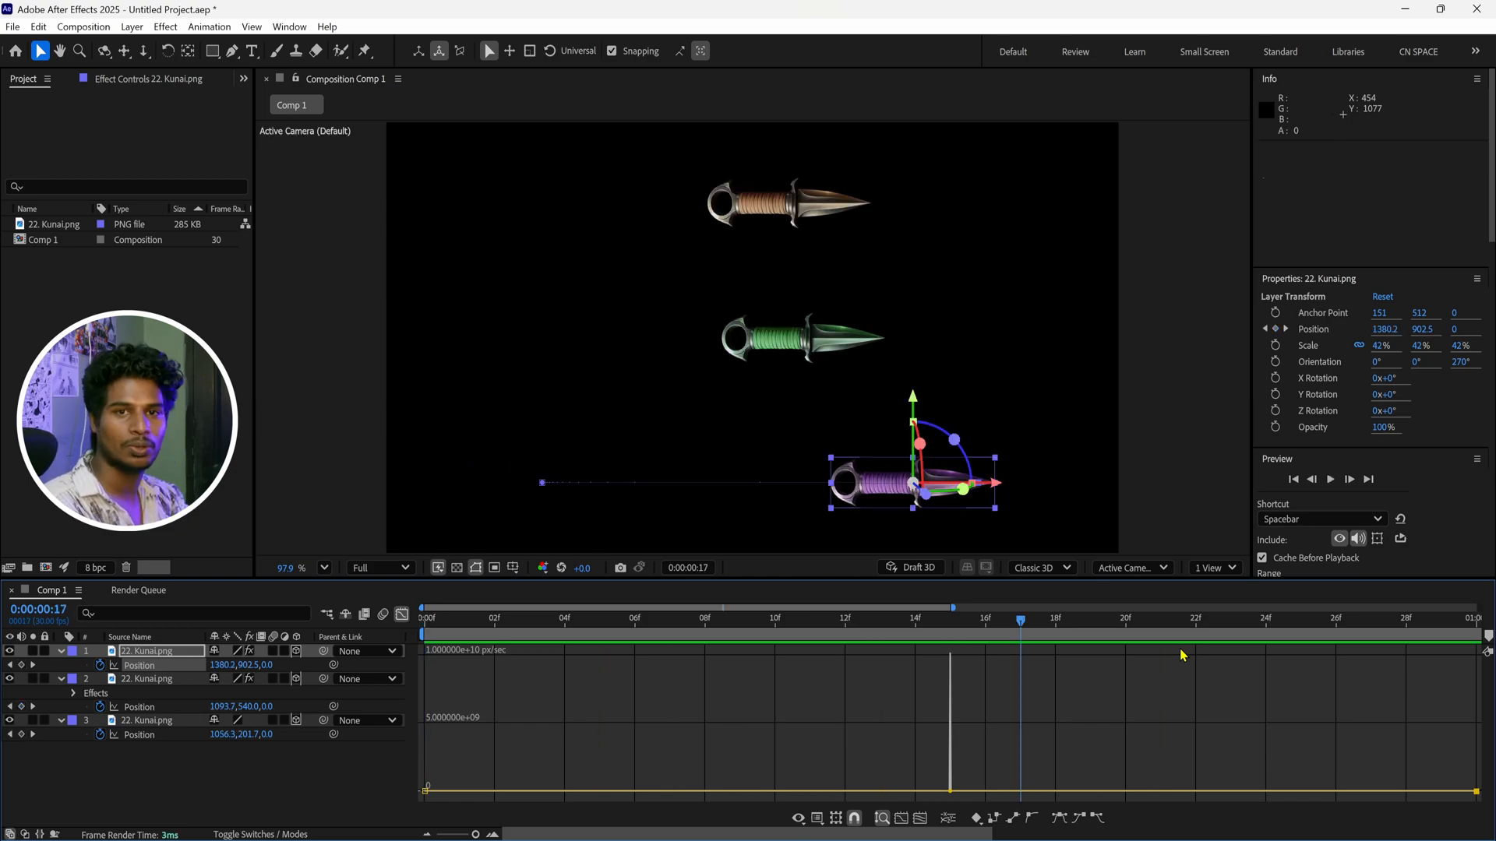